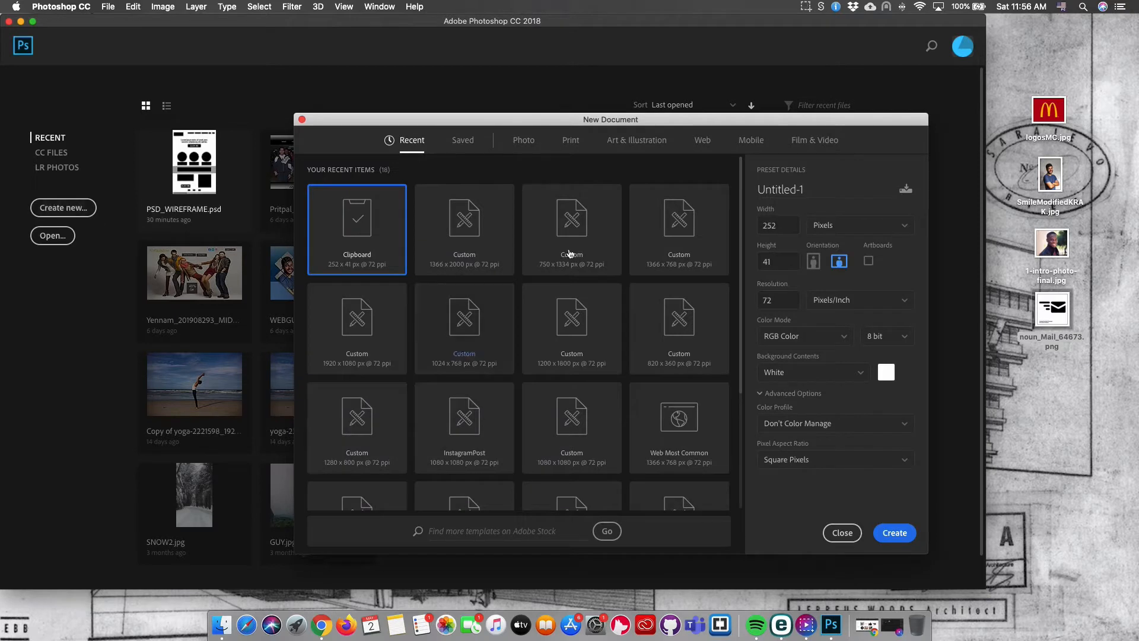
Create a new Web Large 1920 x 1080 px document with artboards turned off.
click(701, 141)
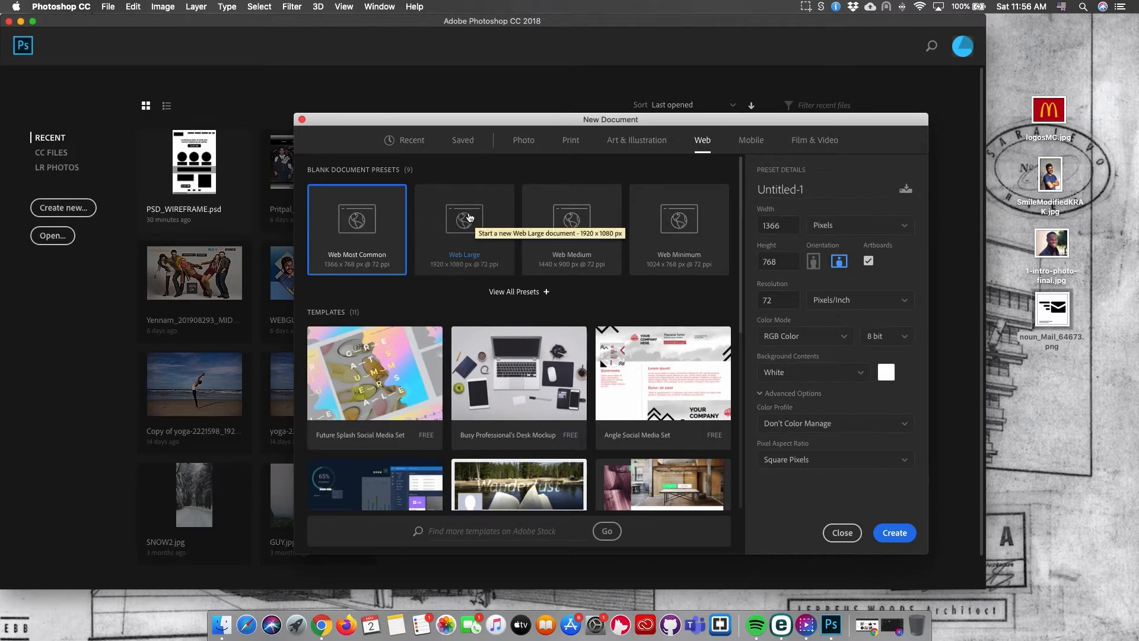
click(470, 217)
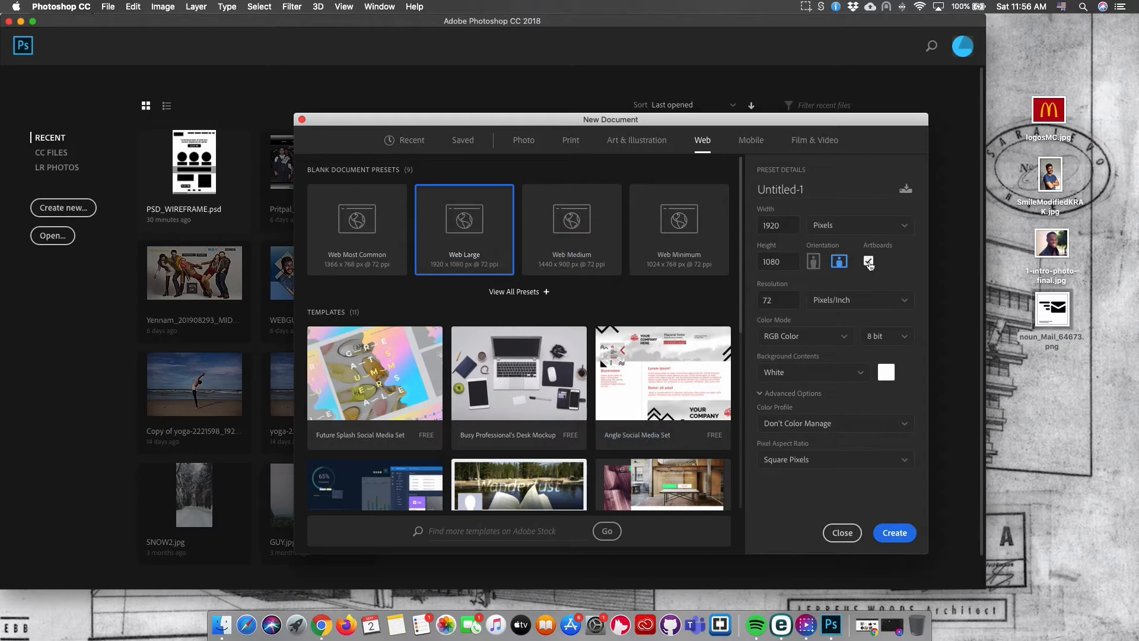
click(868, 262)
click(894, 533)
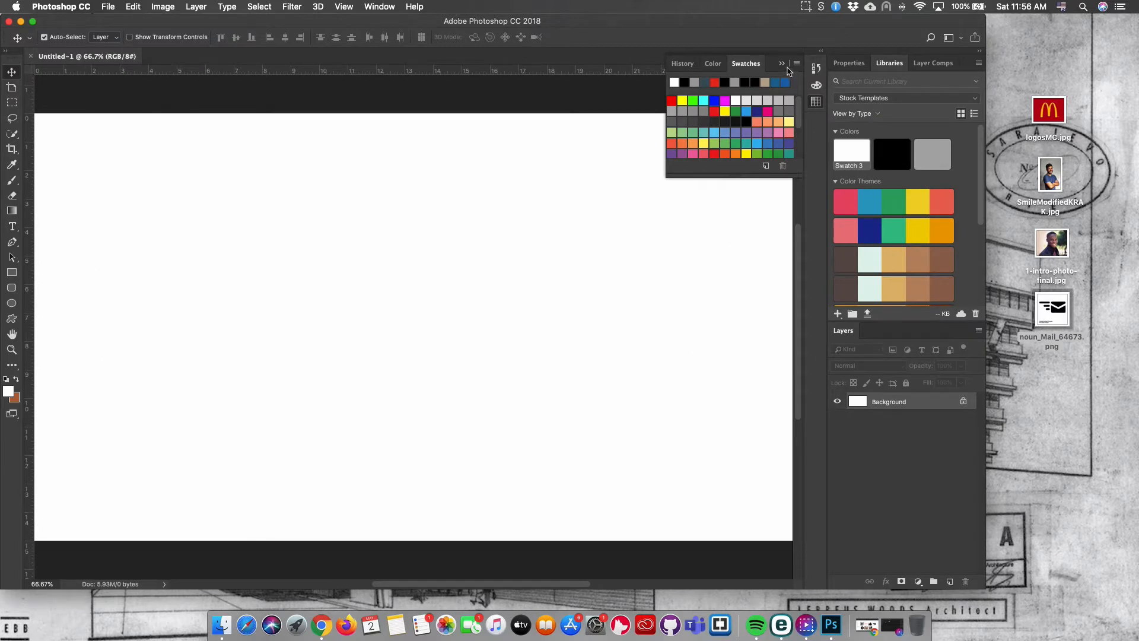
Place logosMC.jpg from the desktop into the document and move it to the top-left corner.
click(783, 64)
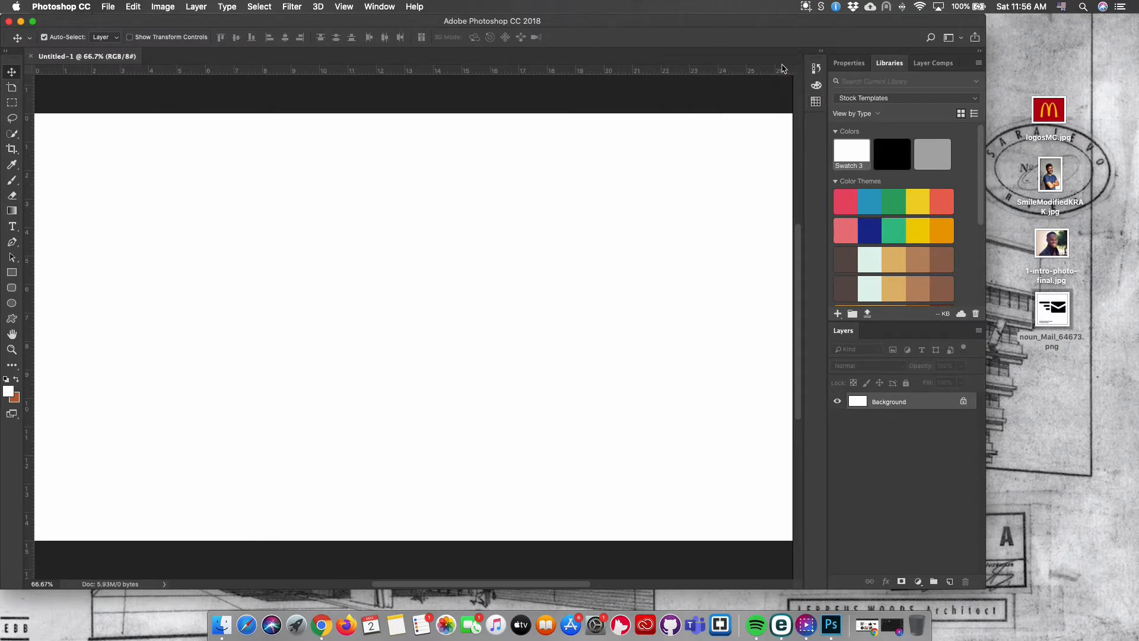
click(12, 350)
scroll(362, 371, down, 3)
scroll(361, 371, up, 1)
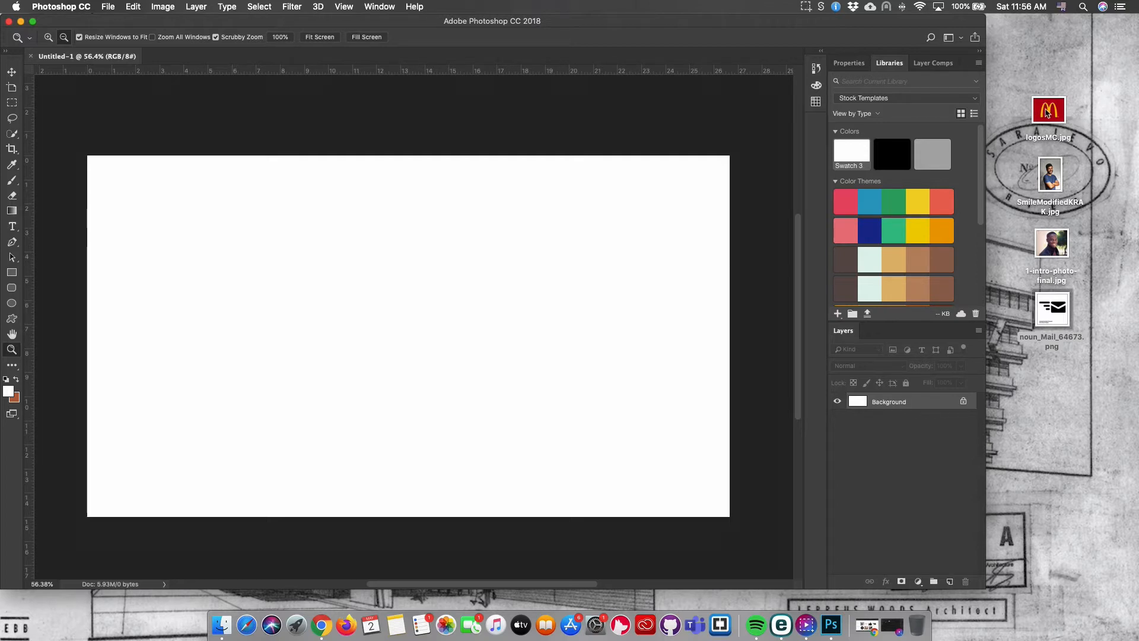
drag(1048, 113, 237, 261)
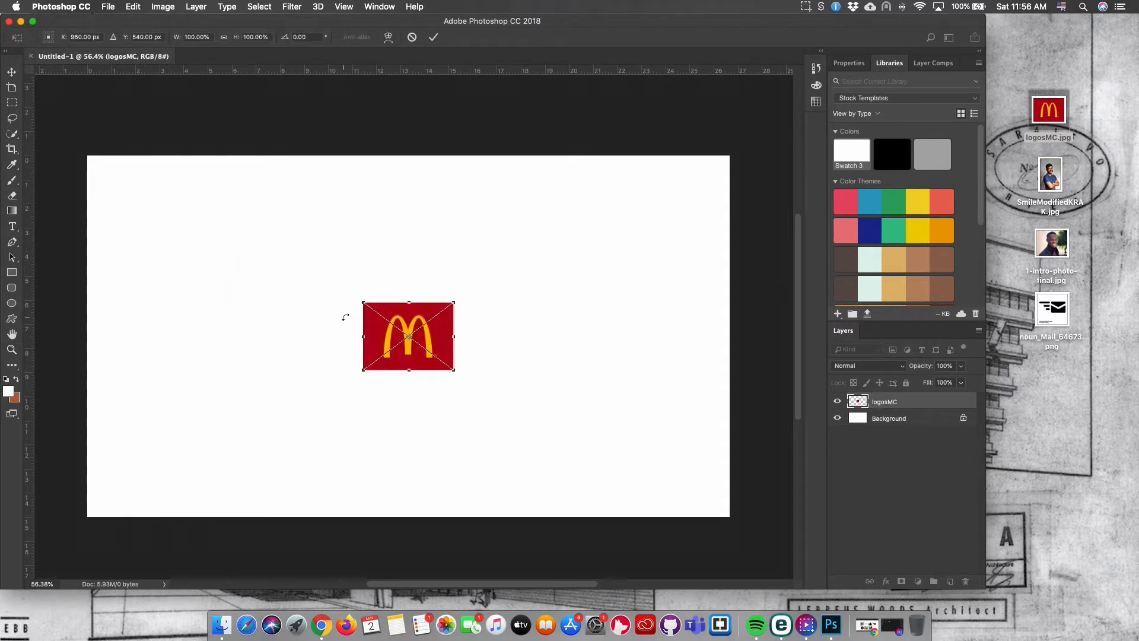
drag(402, 320, 150, 194)
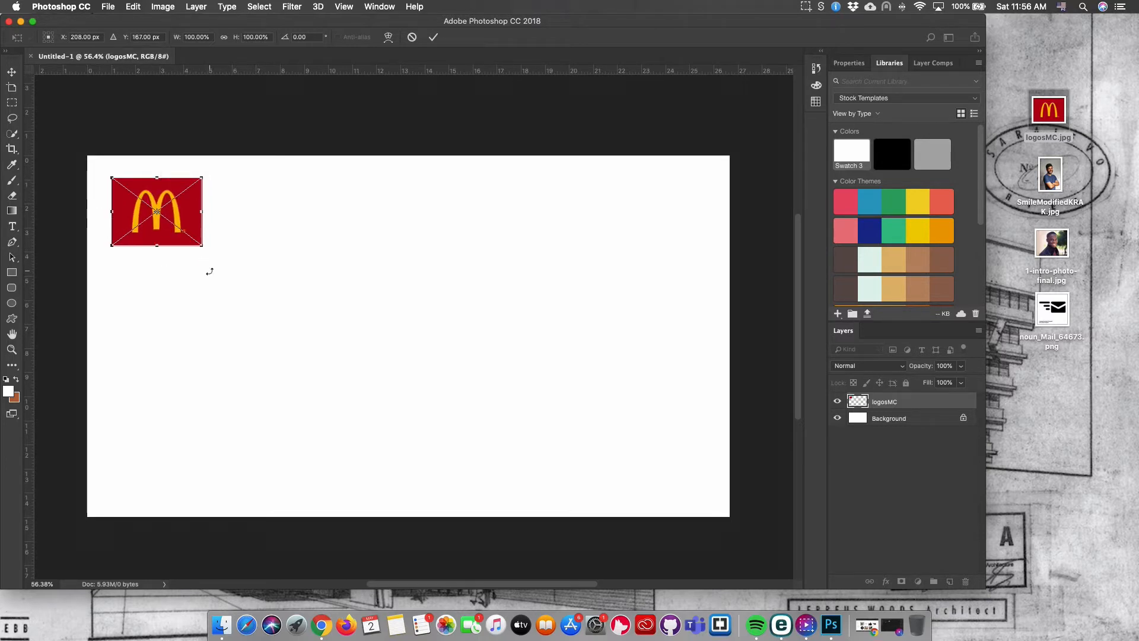
key(Return)
Draw a circle about 205 px across over the logo with the Ellipse tool.
key(z)
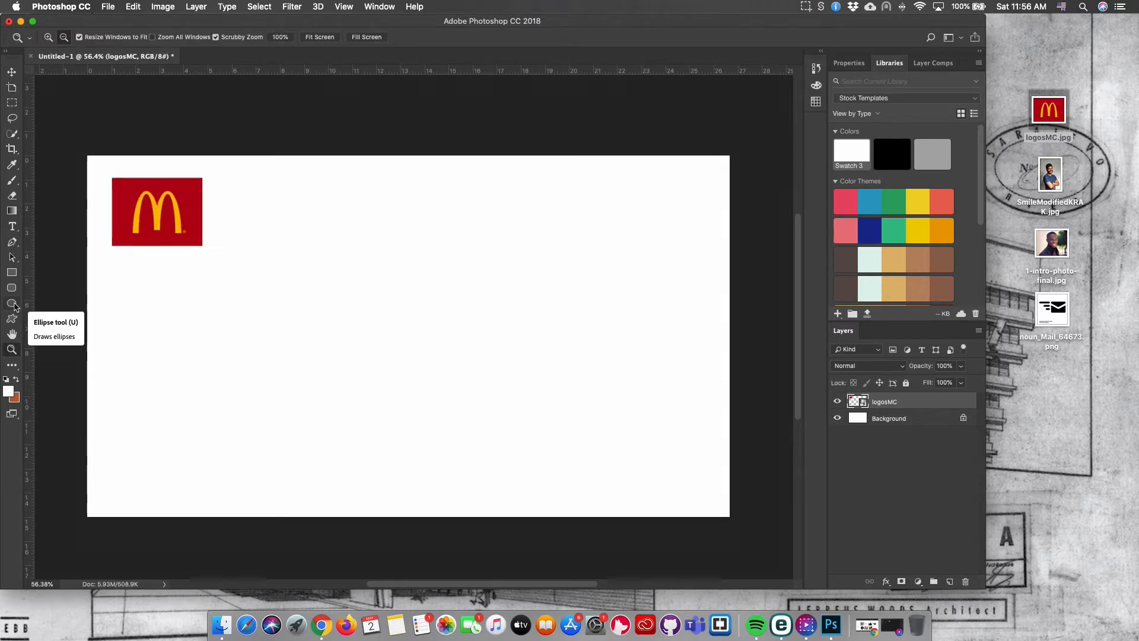
click(13, 304)
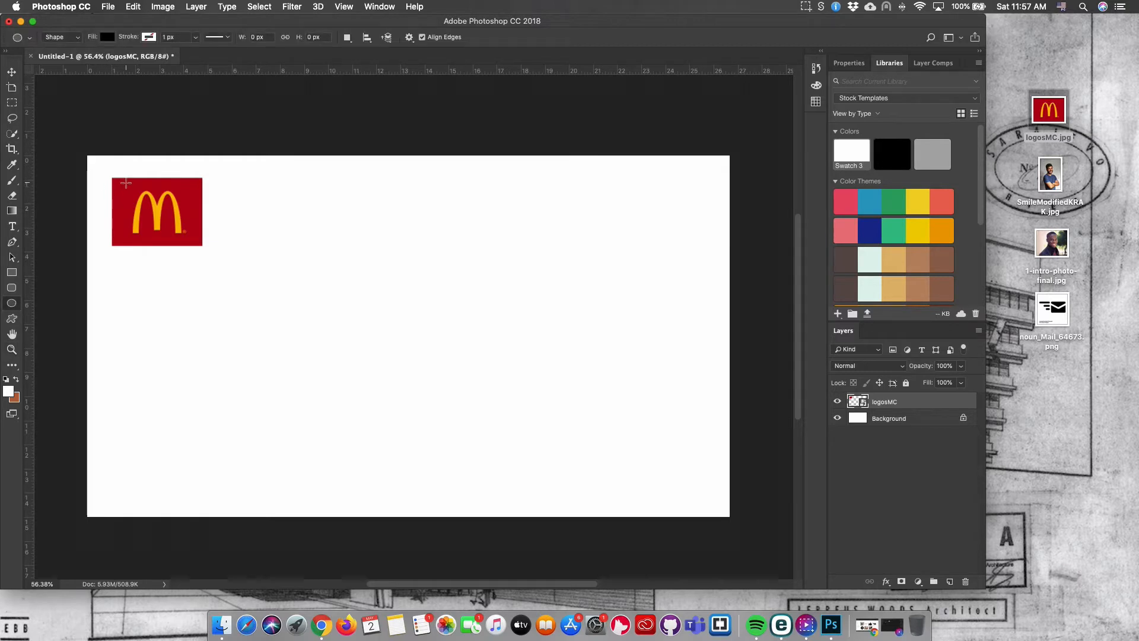
drag(125, 183, 195, 258)
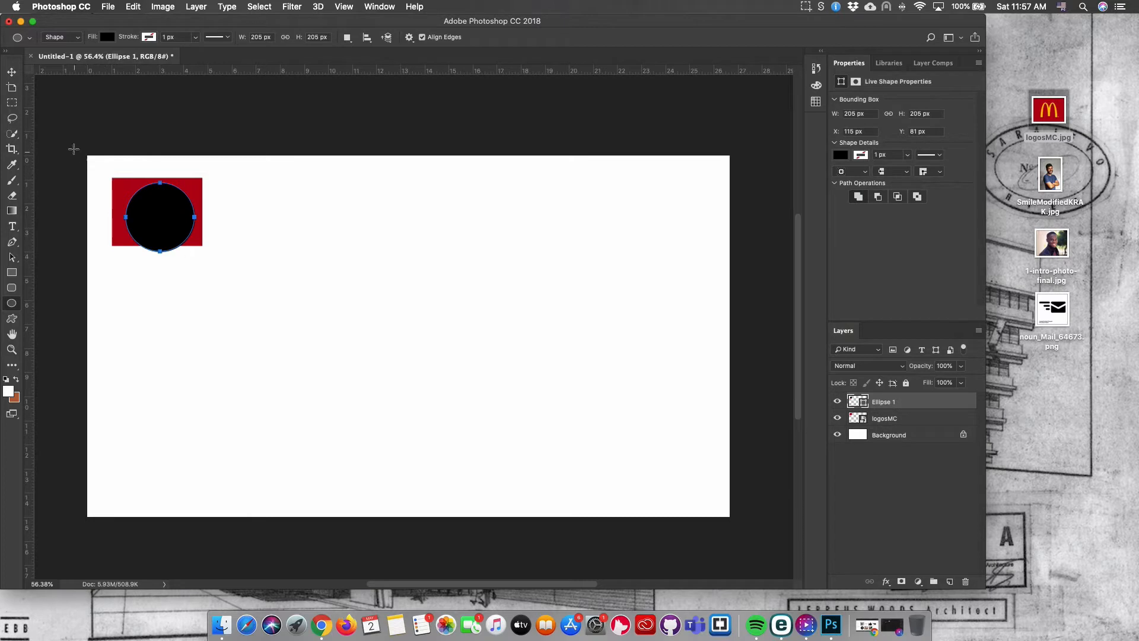
Nudge the circle slightly left and move its layer beneath the logosMC layer.
click(11, 71)
drag(157, 221, 152, 218)
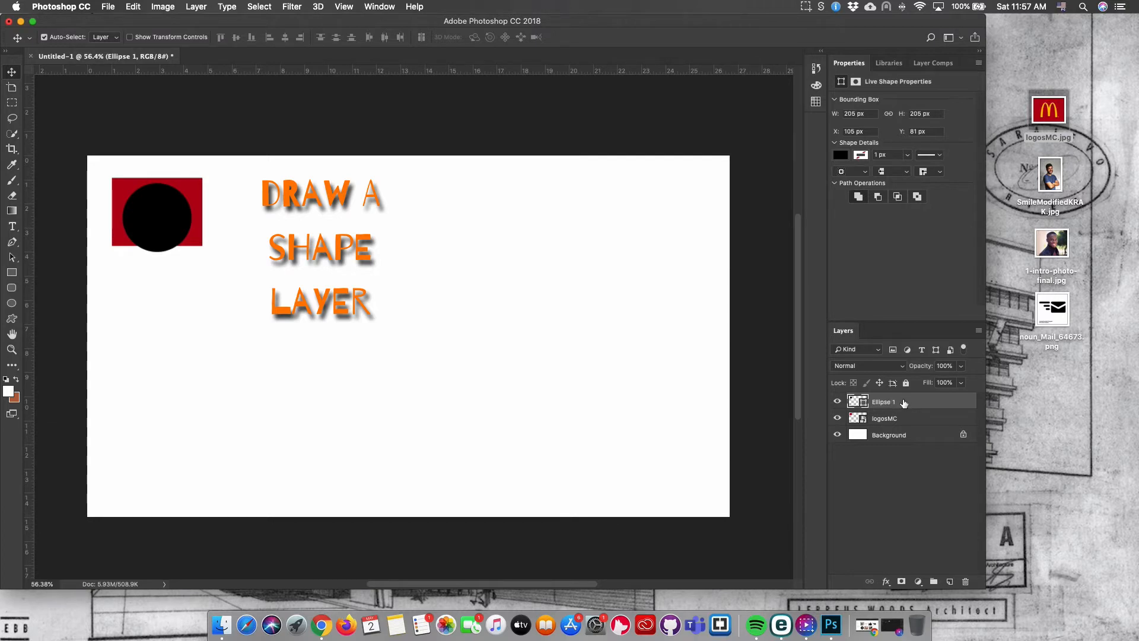
drag(903, 403, 901, 424)
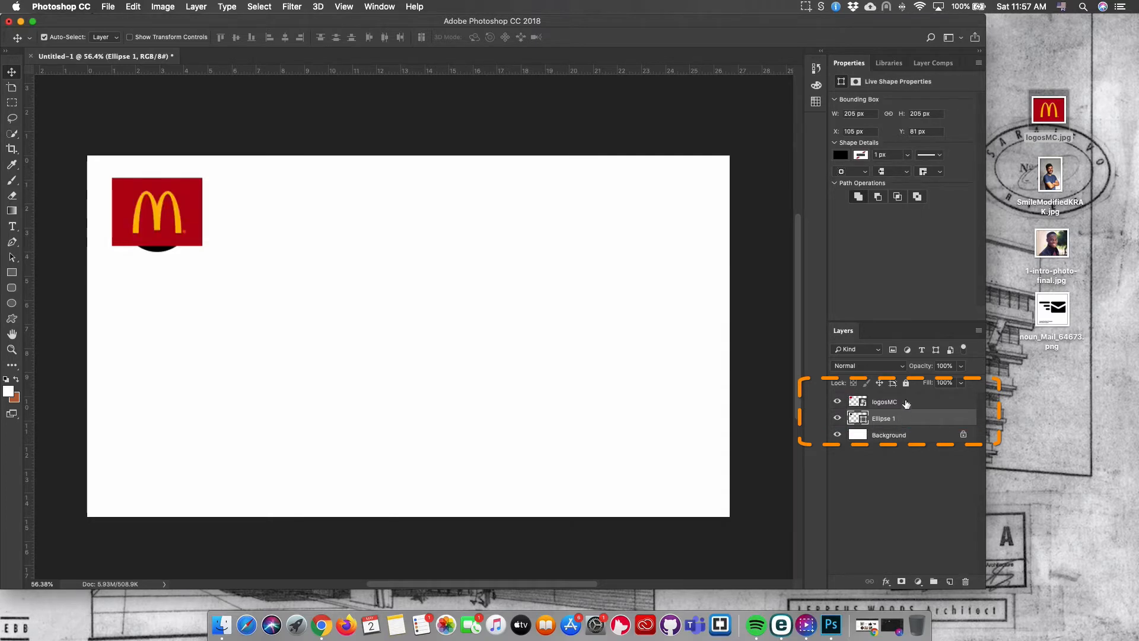
Create a clipping mask so the logosMC layer is clipped to the circle.
click(906, 404)
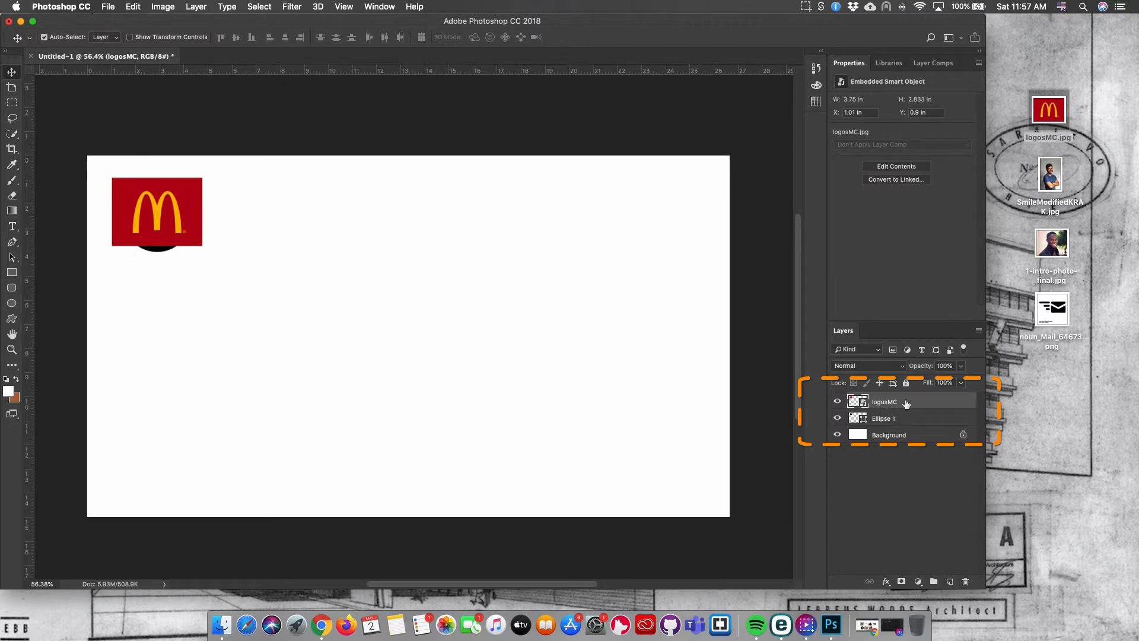
right_click(905, 403)
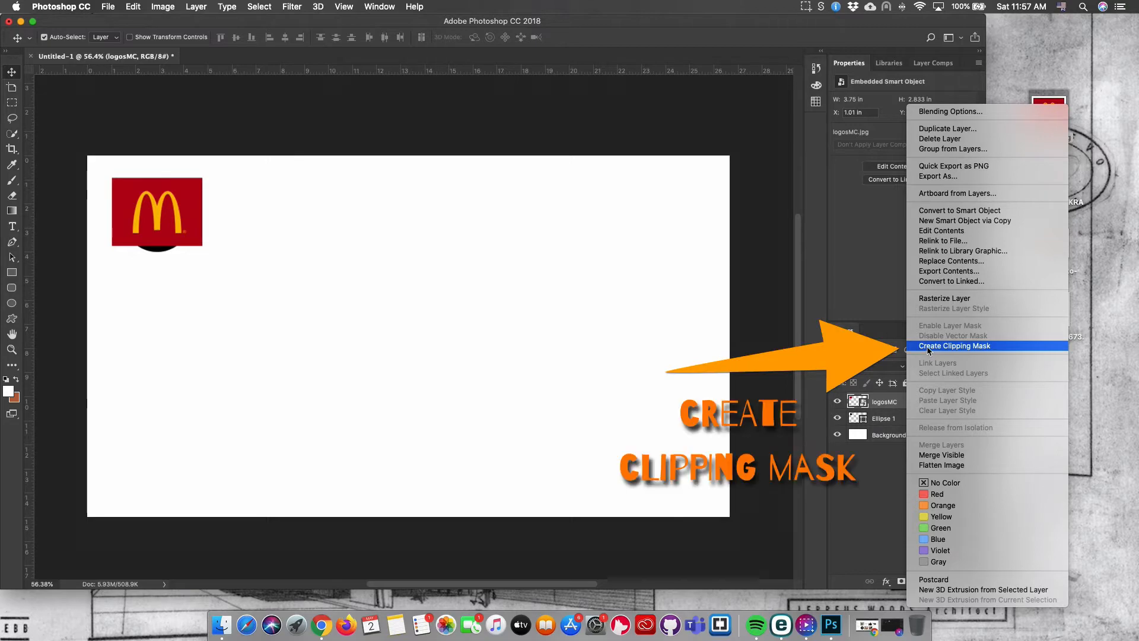
click(929, 350)
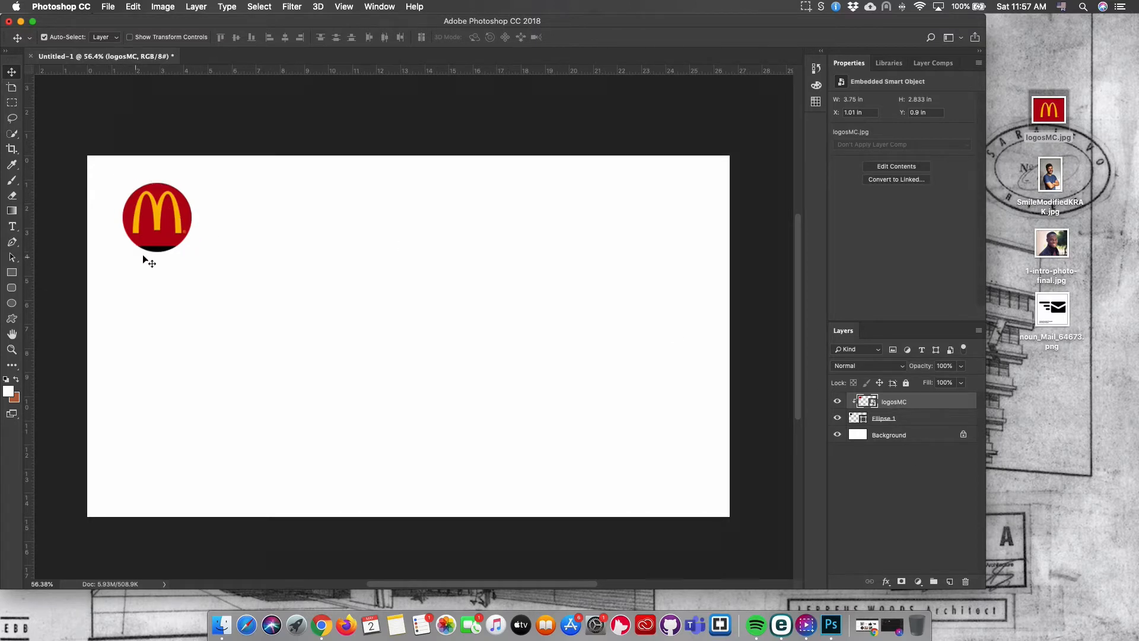
Reposition the logo inside the circle and enlarge it slightly with Free Transform.
drag(168, 239, 169, 248)
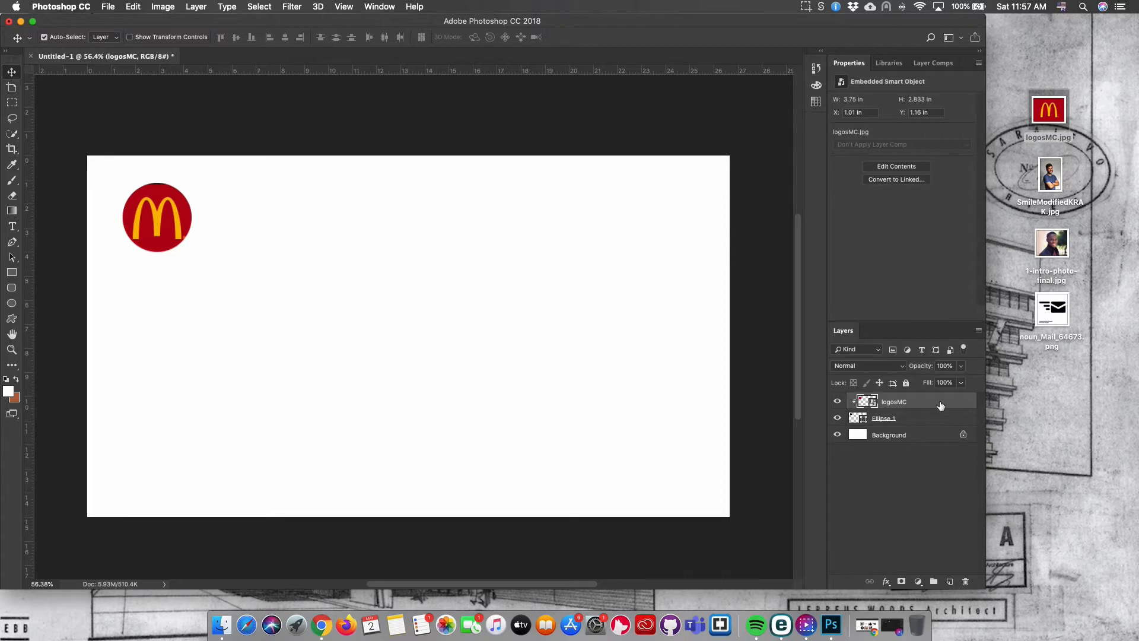
key(super+t)
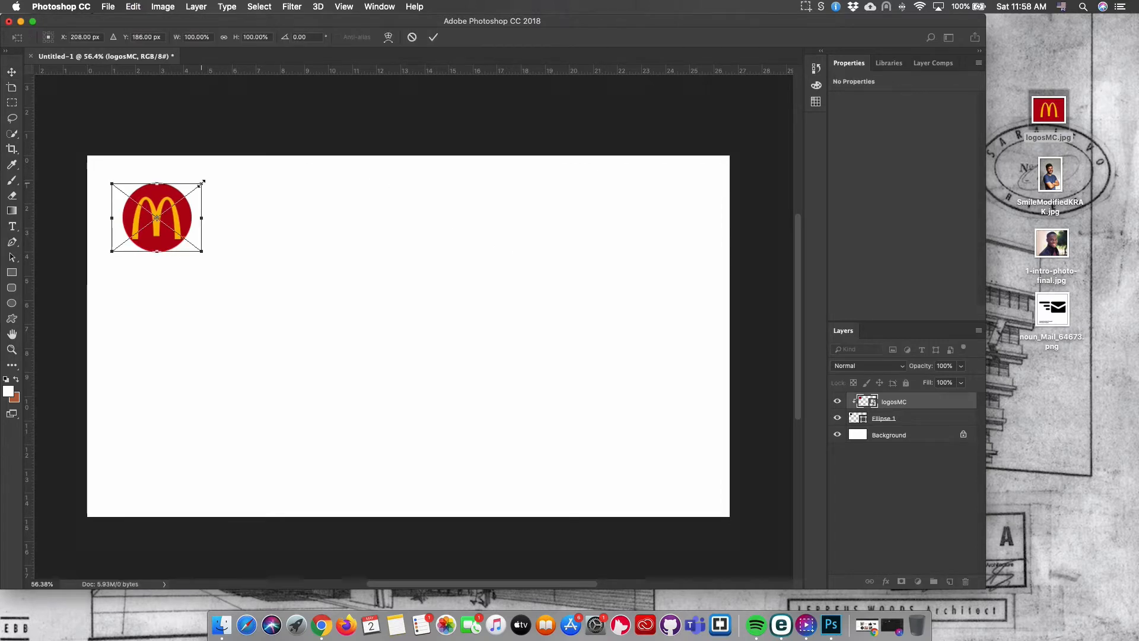
mouse_move(204, 182)
mouse_down()
mouse_move(274, 138)
mouse_move(218, 186)
mouse_move(211, 177)
mouse_up()
drag(178, 211, 175, 214)
key(Return)
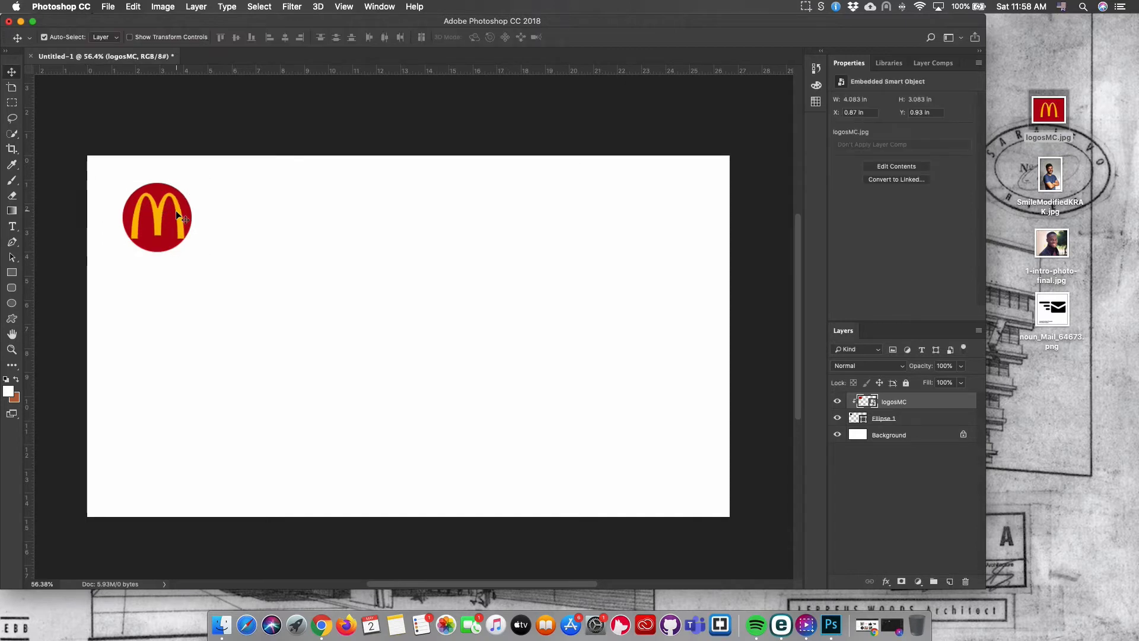
Group the logosMC and Ellipse 1 layers into a new group named Group 1.
shift+click(928, 420)
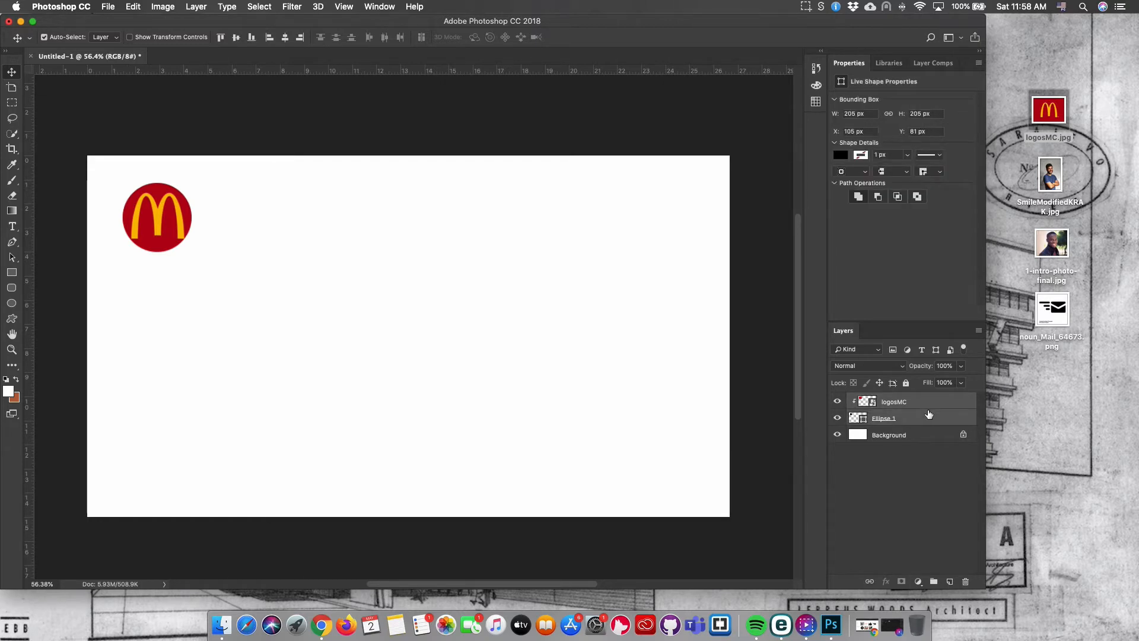
right_click(923, 404)
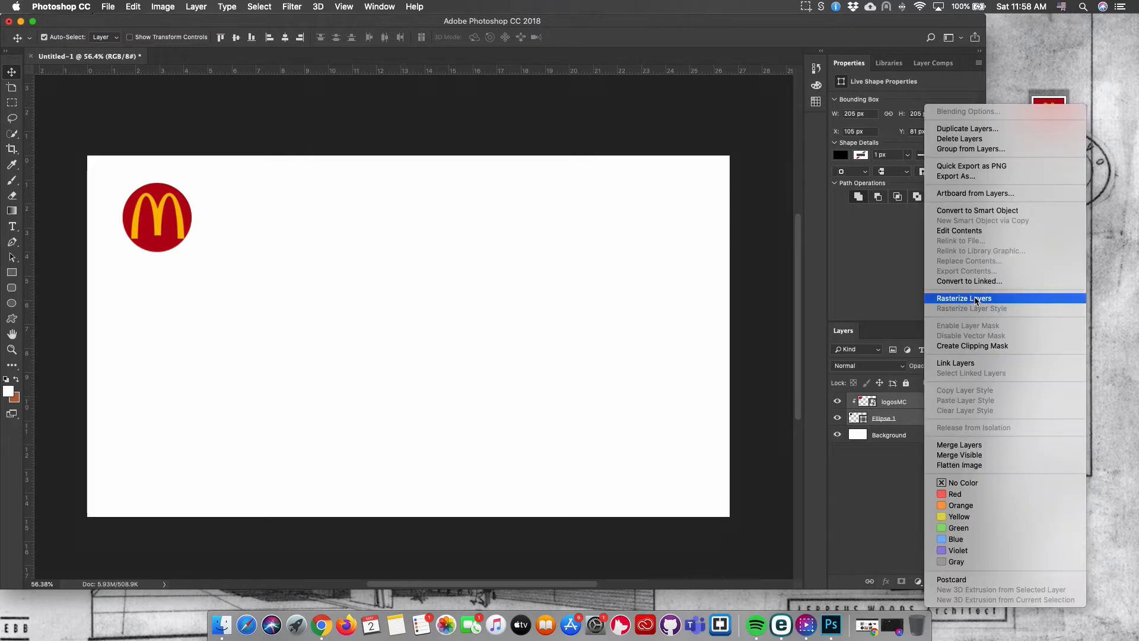
click(977, 148)
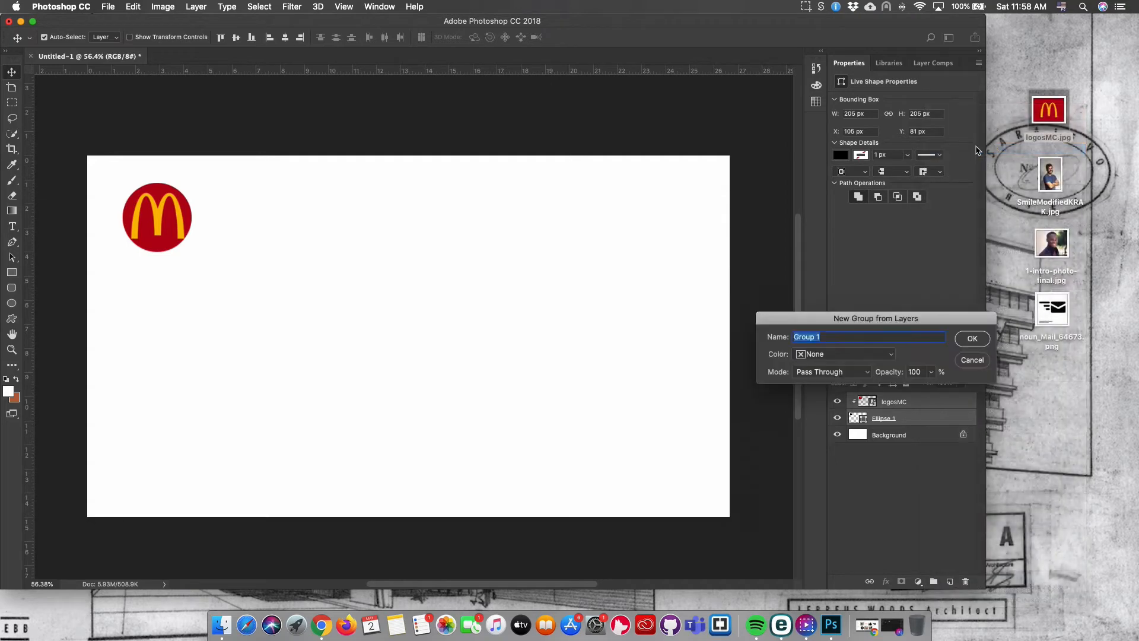
click(973, 339)
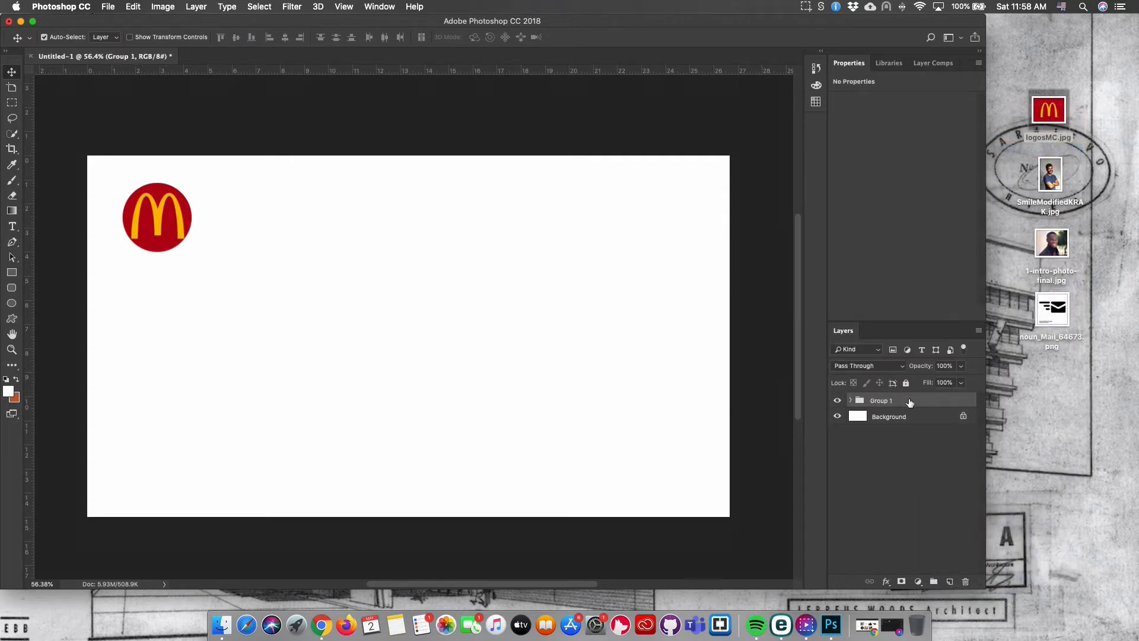
Nudge the grouped circular logo slightly with Free Transform.
key(ctrl+t)
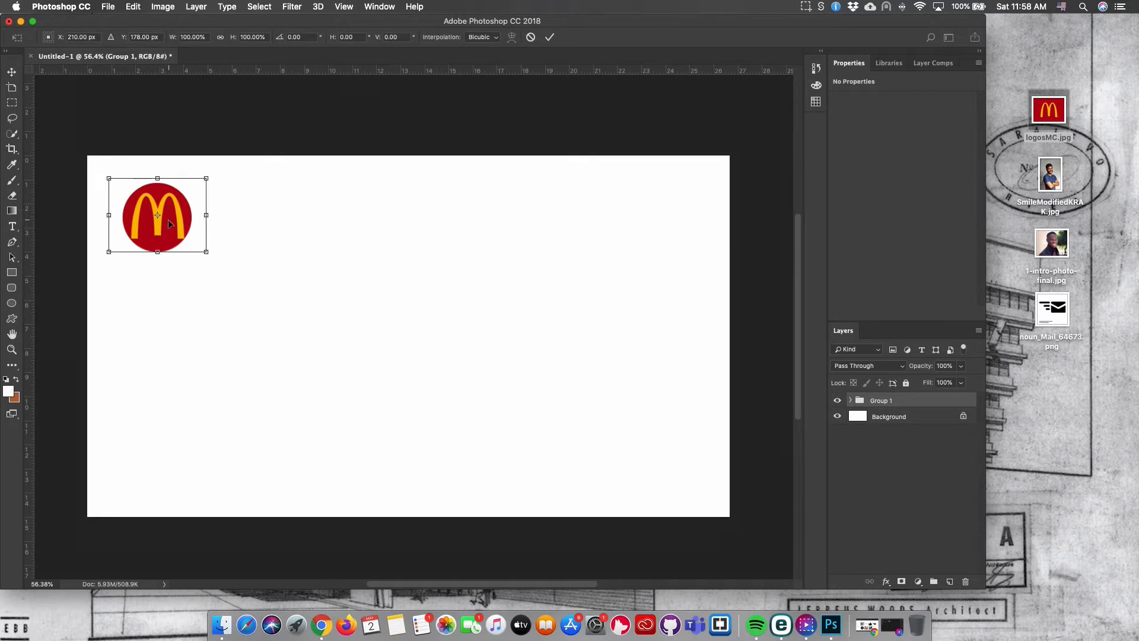
mouse_move(169, 223)
mouse_down()
mouse_move(175, 202)
mouse_move(182, 250)
mouse_move(171, 220)
mouse_up()
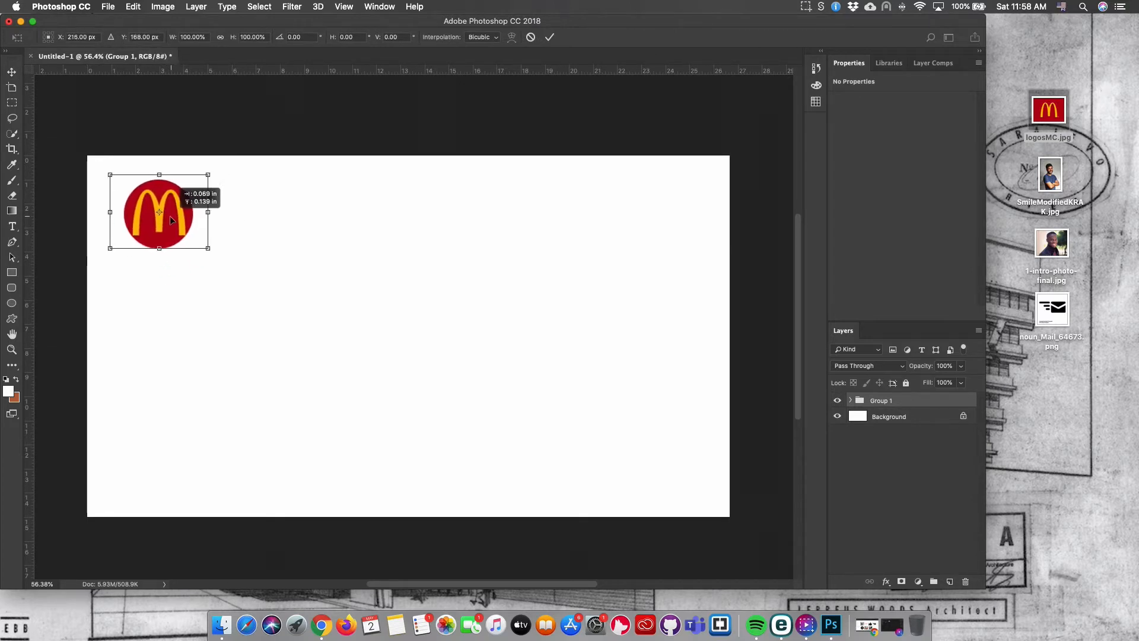
key(Return)
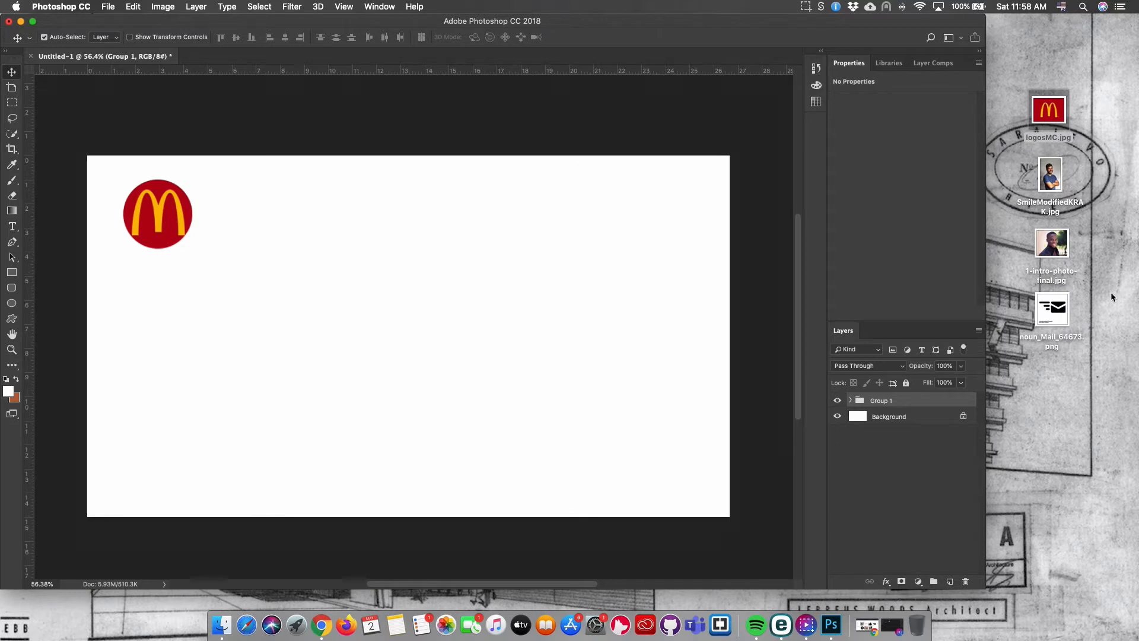
Place noun_Mail_64673.png, scale it down to about 47%, and position it beside the circular logo.
drag(1060, 312, 293, 226)
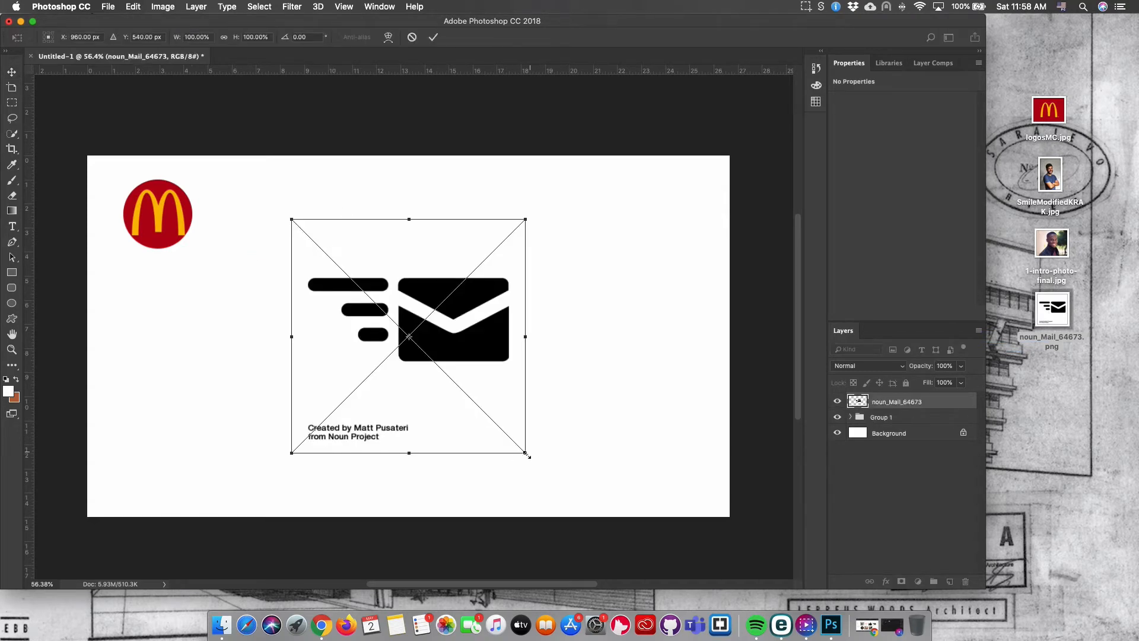
drag(525, 453, 387, 346)
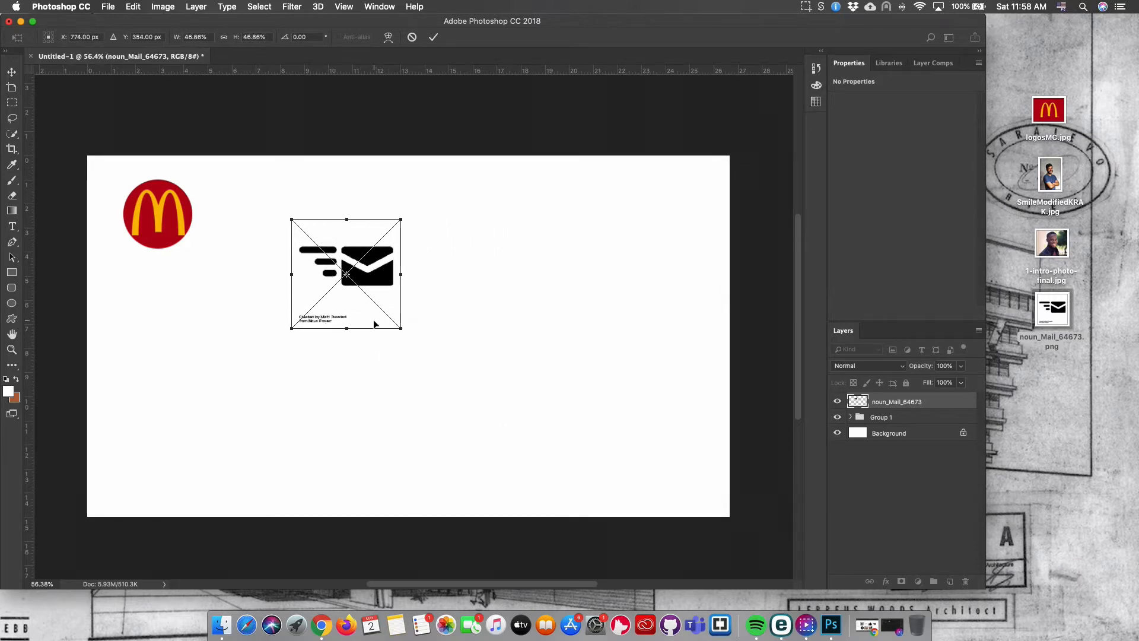
drag(376, 277, 304, 233)
key(Return)
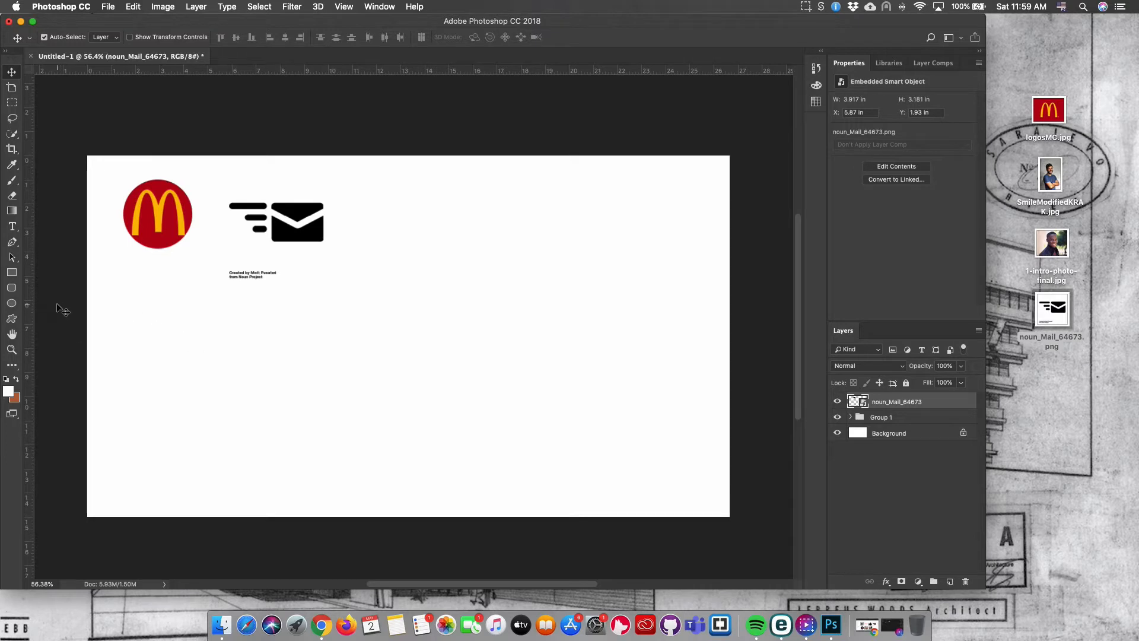
Draw a rounded rectangle about 344 x 216 px over the mail icon.
click(11, 287)
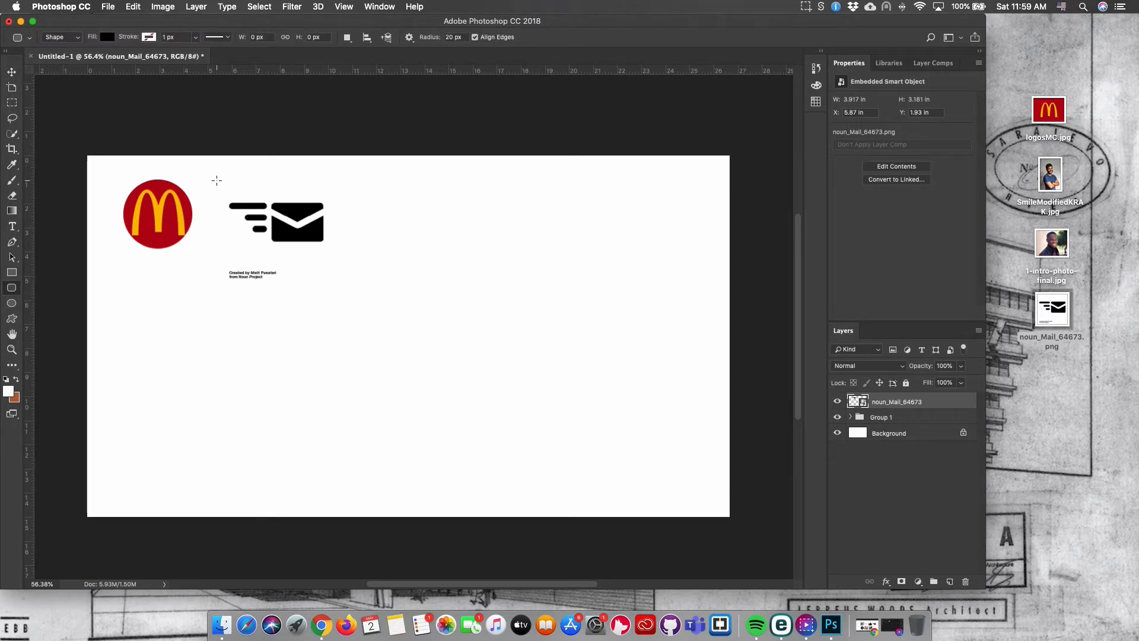
drag(220, 186, 336, 258)
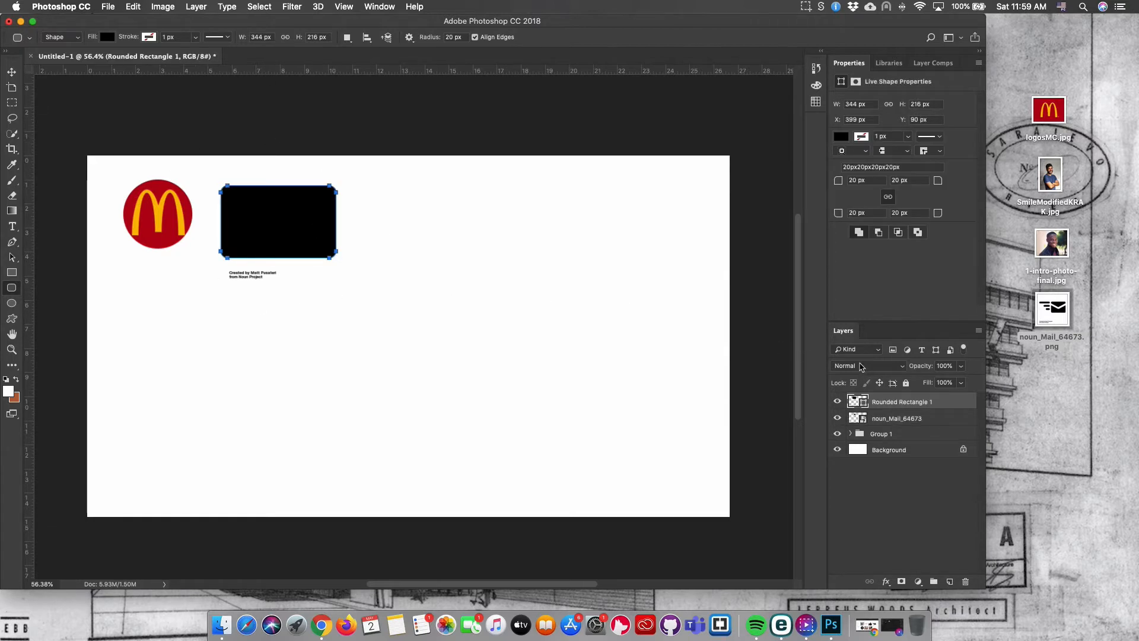
Set all corner radii of the rounded rectangle to 60 px.
click(900, 168)
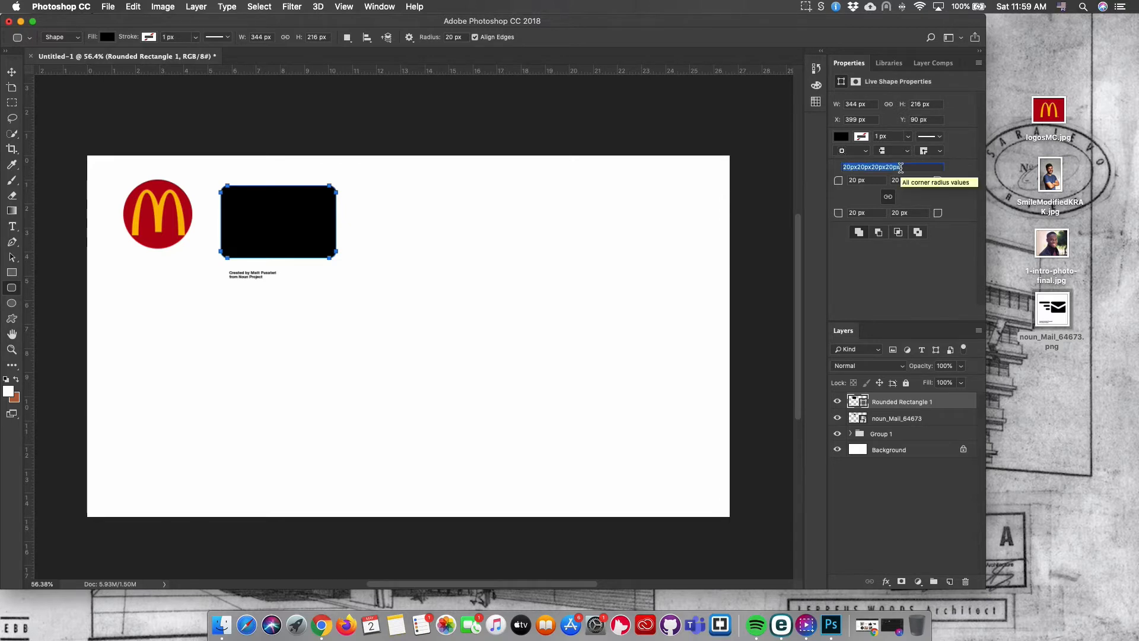
text(60px)
key(Return)
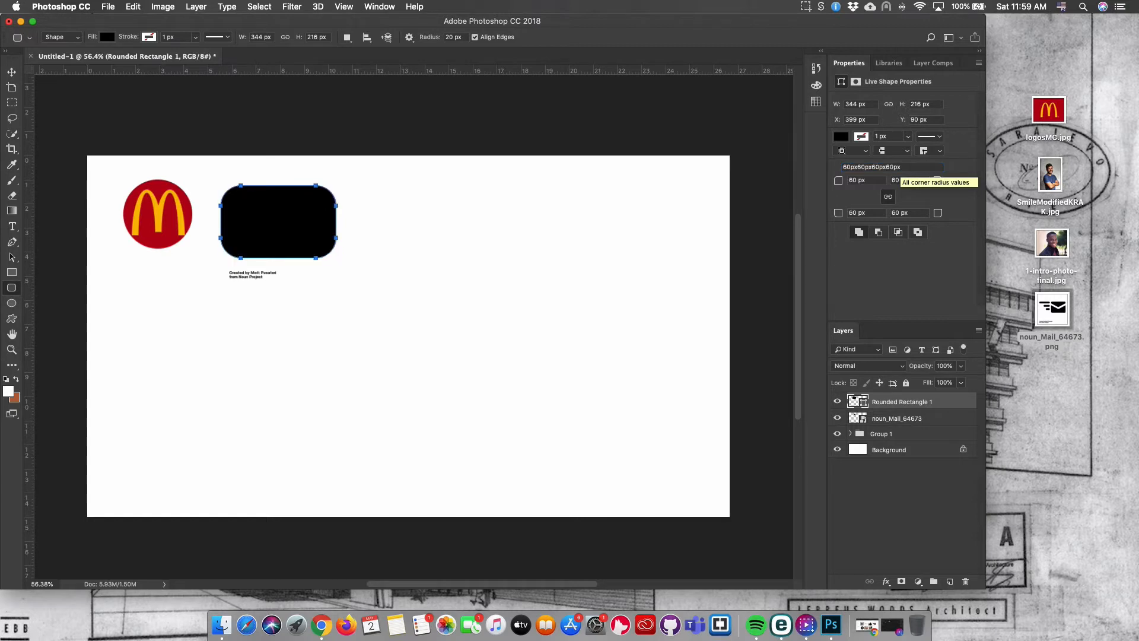
Set all corner radii of the rounded rectangle to 100 px.
click(919, 165)
text(100)
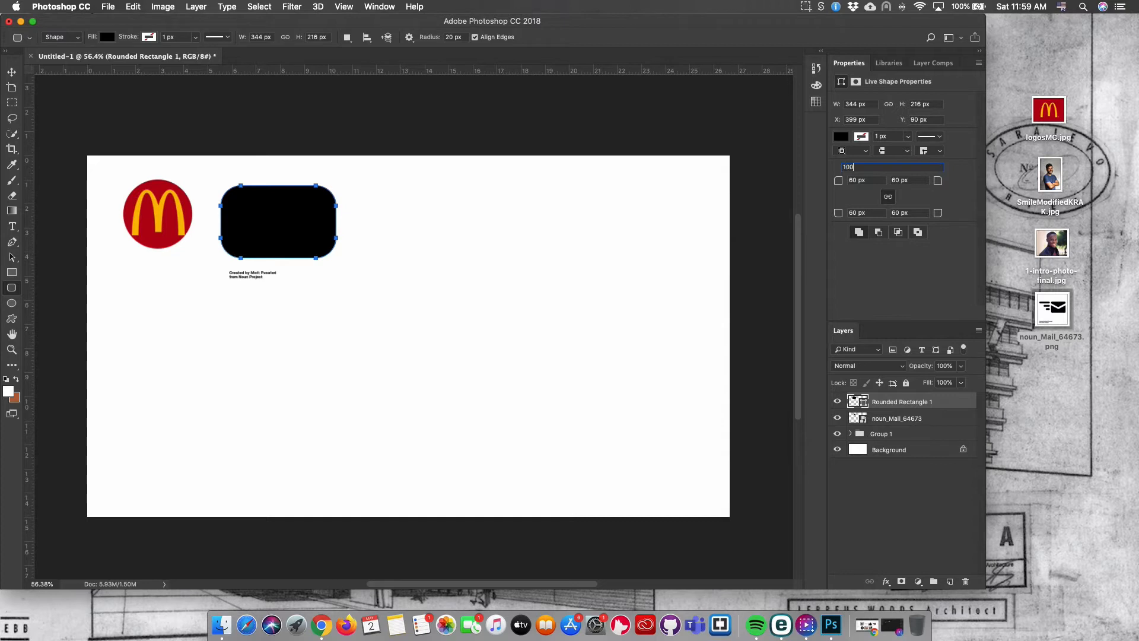
key(Return)
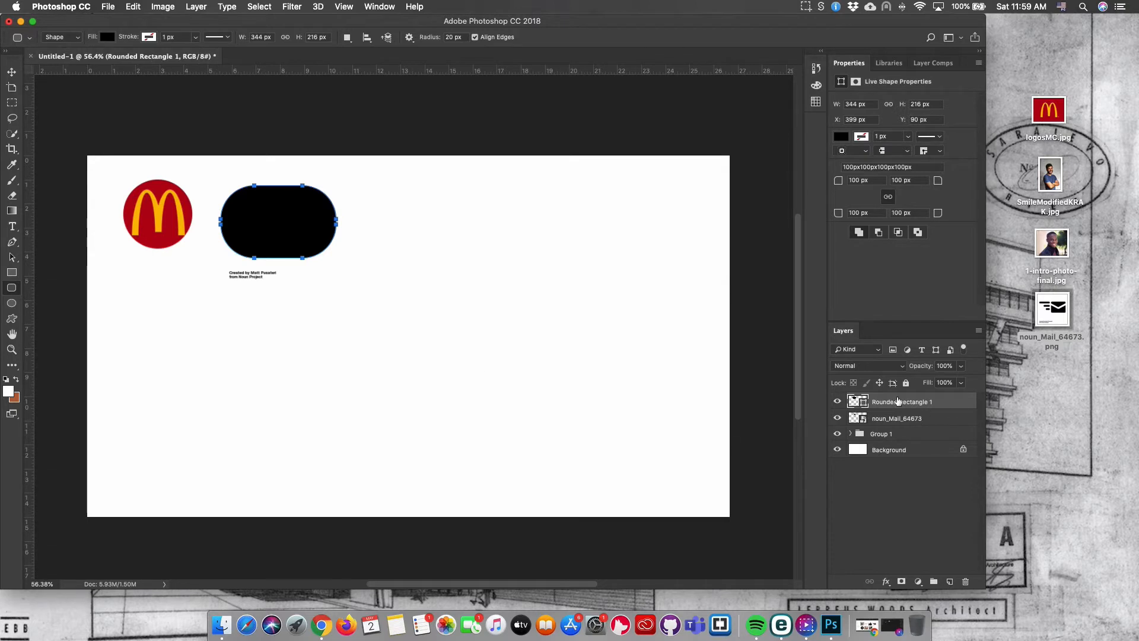
key(Return)
Move the mail icon layer above the rounded rectangle layer.
drag(892, 419, 892, 401)
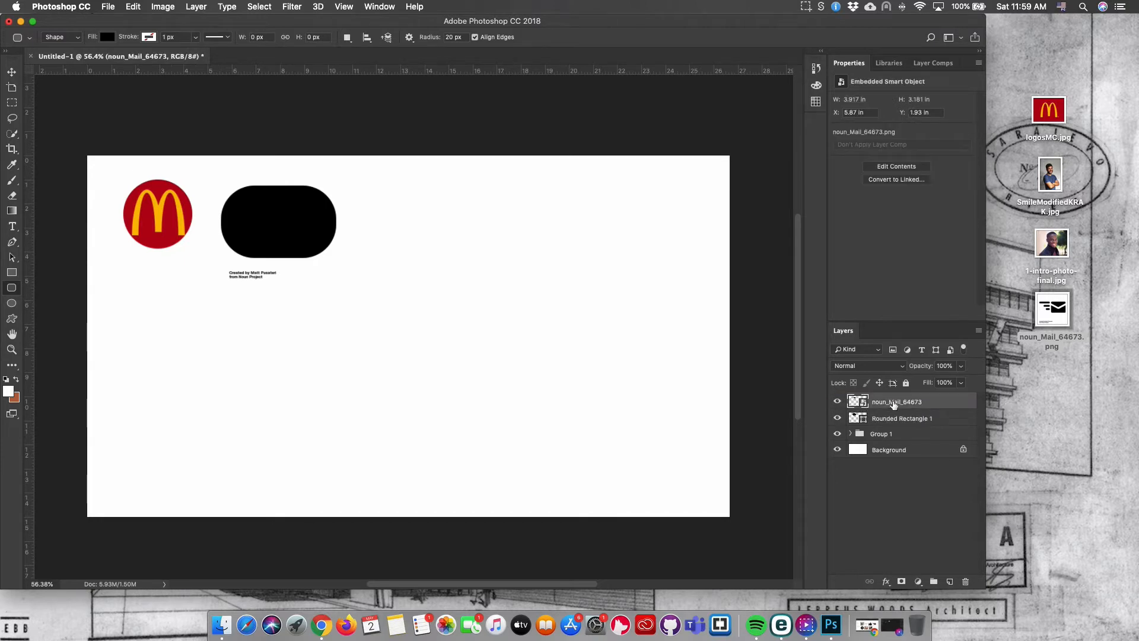
right_click(939, 403)
click(892, 404)
click(911, 419)
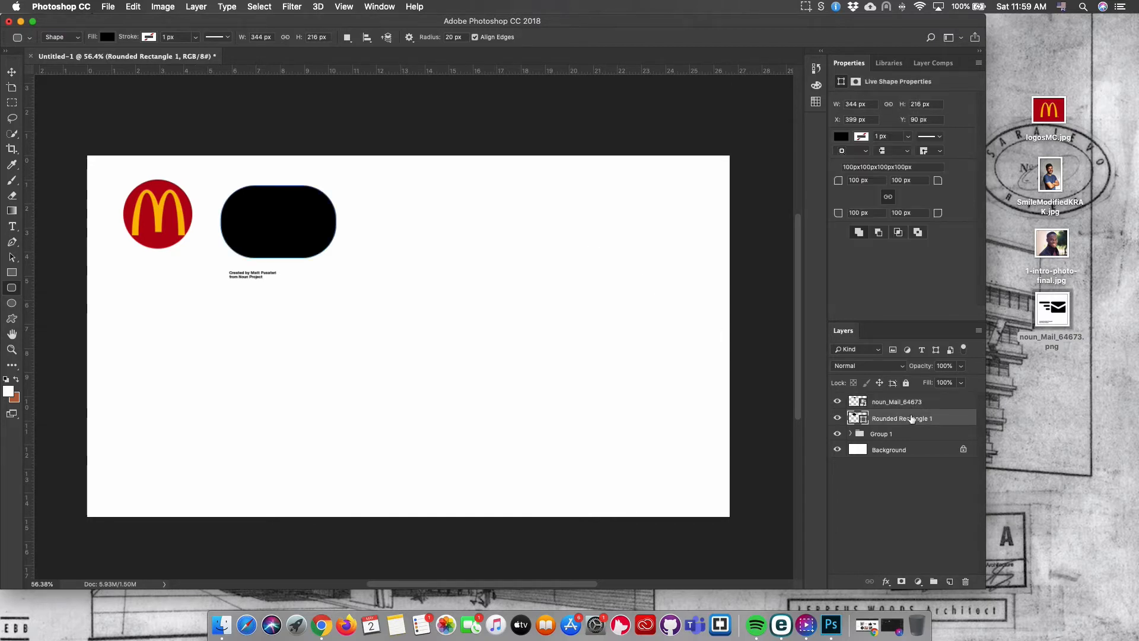
Toggle the rounded rectangle layer's visibility and set its fill colour to yellow.
click(838, 418)
click(838, 418)
click(838, 418)
click(838, 418)
click(837, 418)
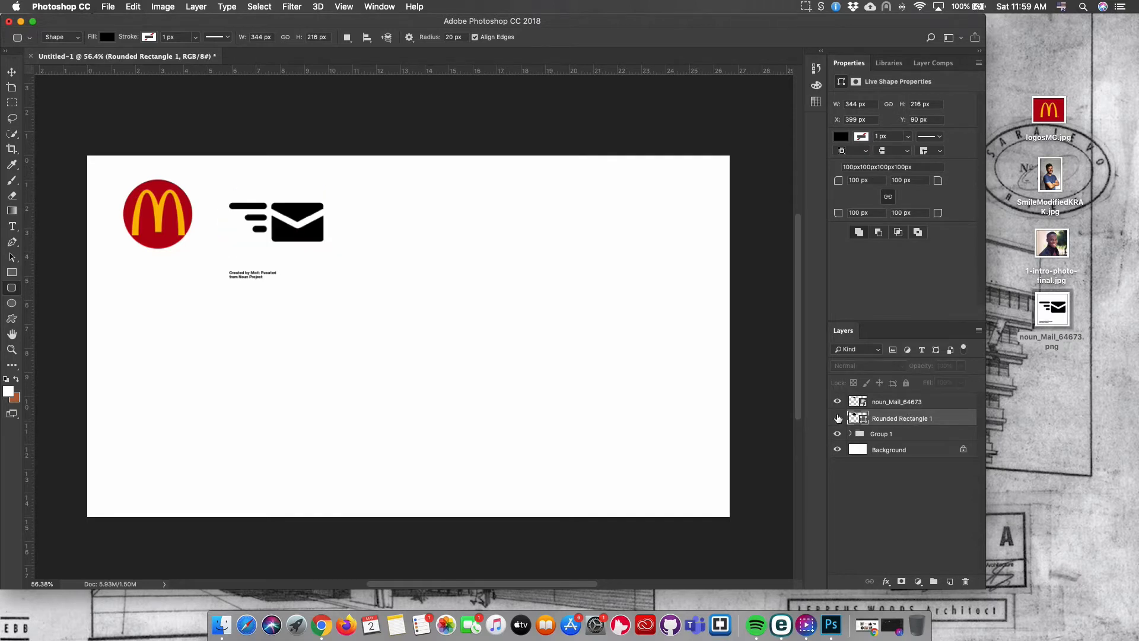
click(837, 418)
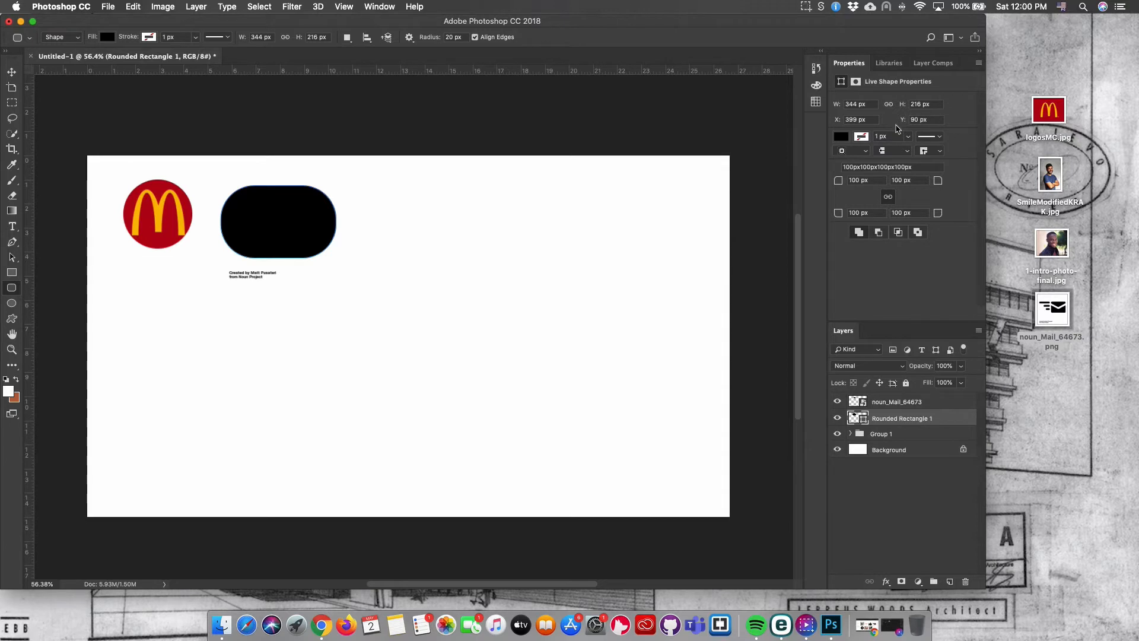
click(840, 137)
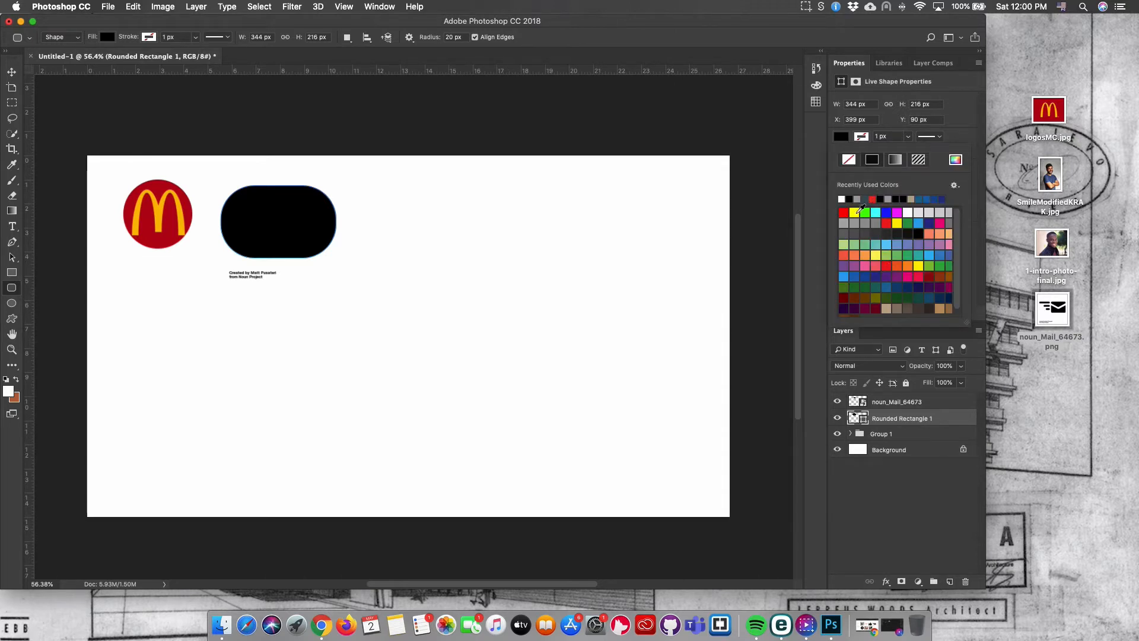
click(854, 212)
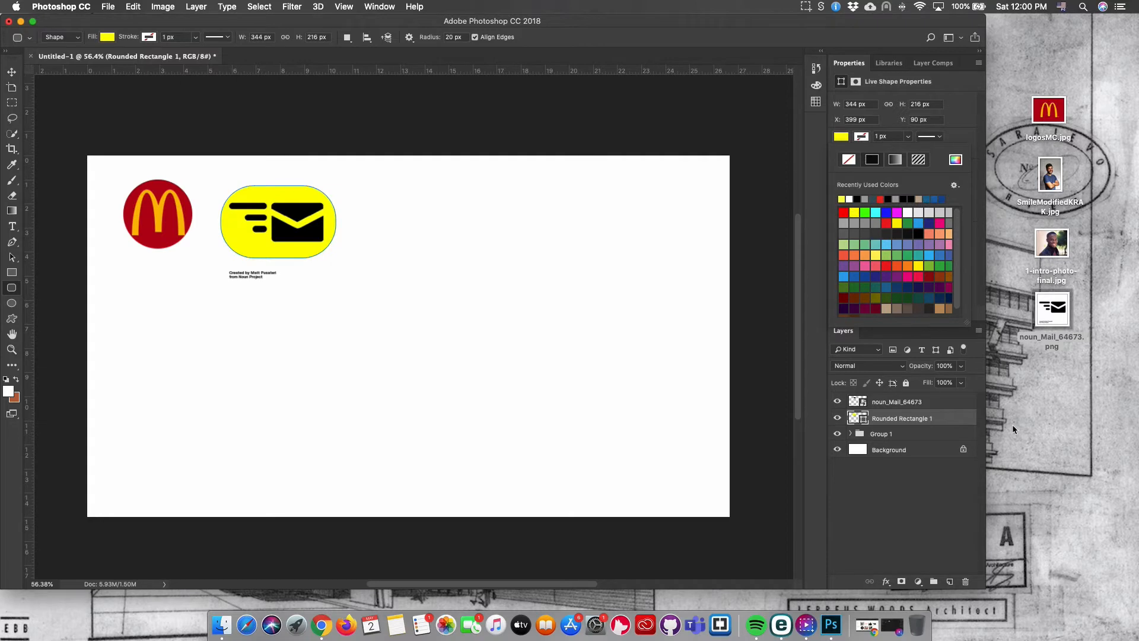
Clip the mail icon layer to the rounded rectangle with a clipping mask.
click(916, 403)
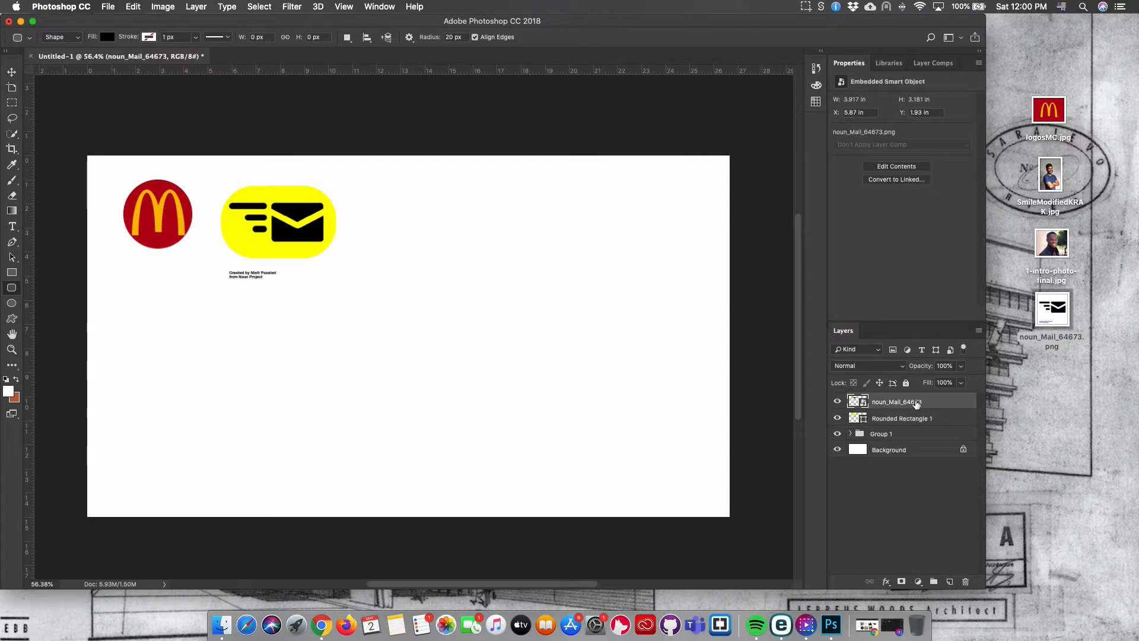
right_click(906, 404)
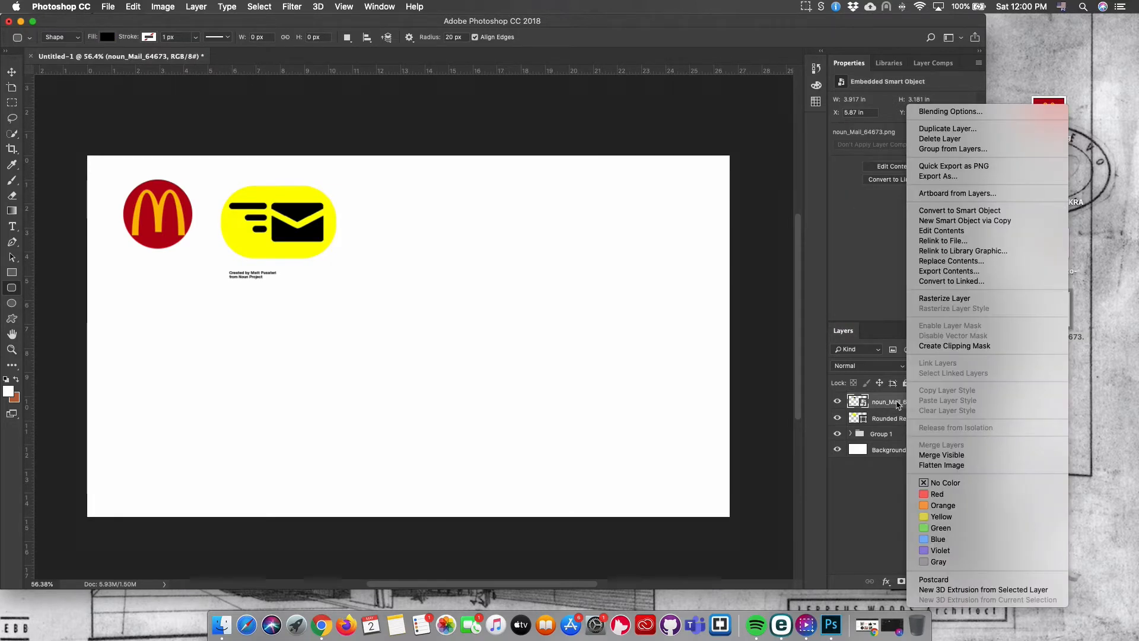
click(975, 350)
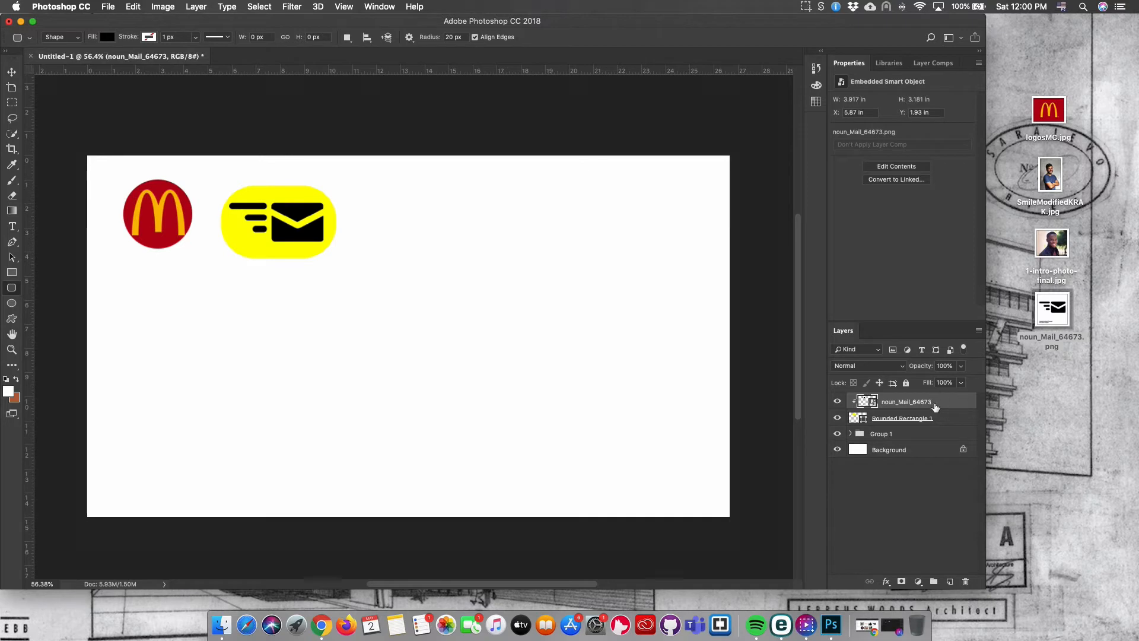
Scale the clipped mail icon down to about 47% so it fits inside the yellow rounded rectangle.
key(super+t)
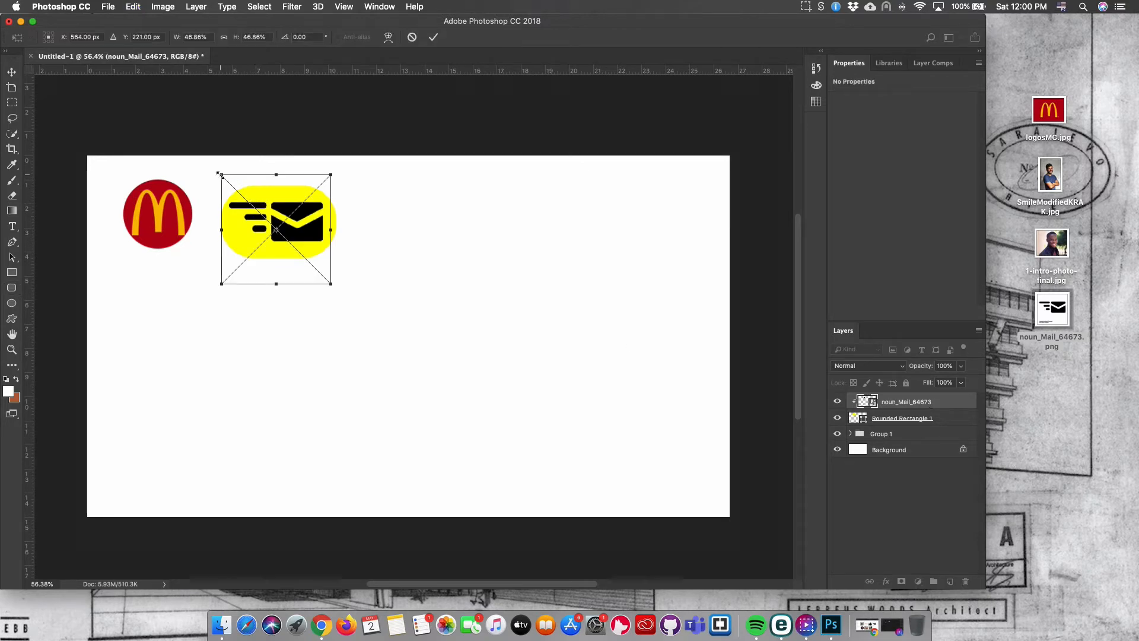
drag(220, 175, 290, 510)
scroll(298, 506, up, 10)
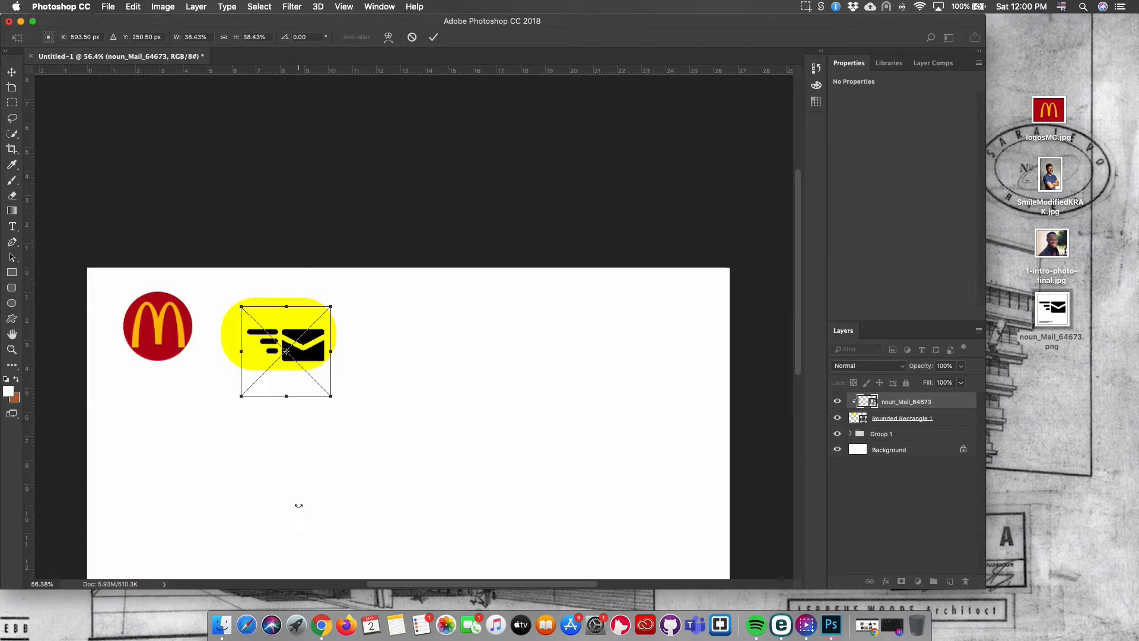
drag(238, 304, 221, 287)
drag(311, 357, 306, 352)
key(Return)
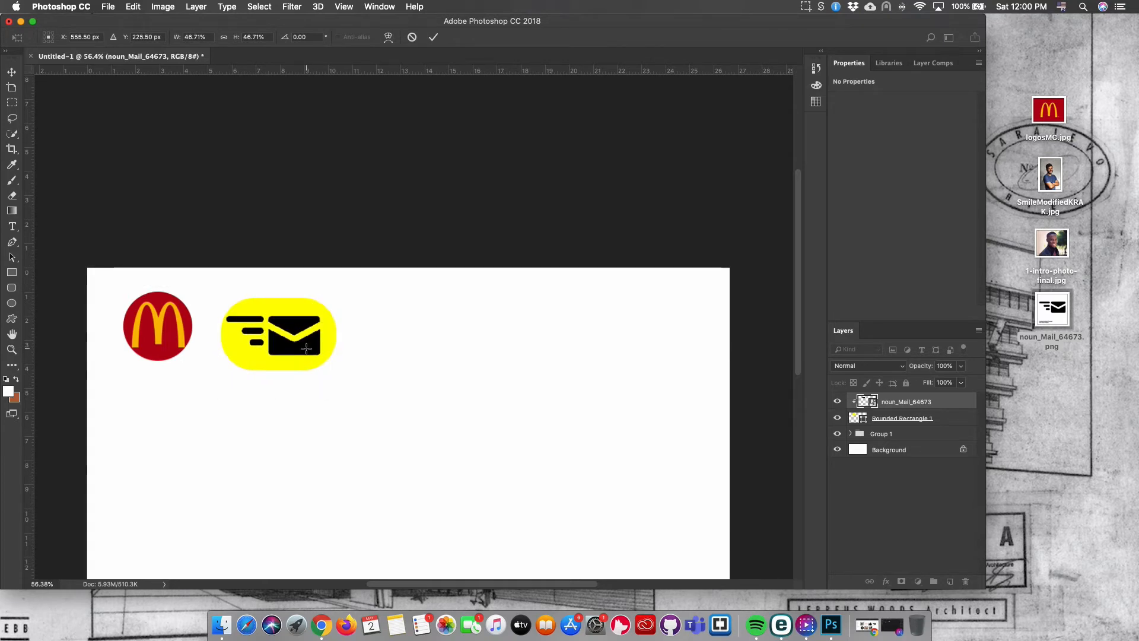
Group the mail icon and rounded rectangle layers into a new group.
key(u)
scroll(599, 490, down, 1)
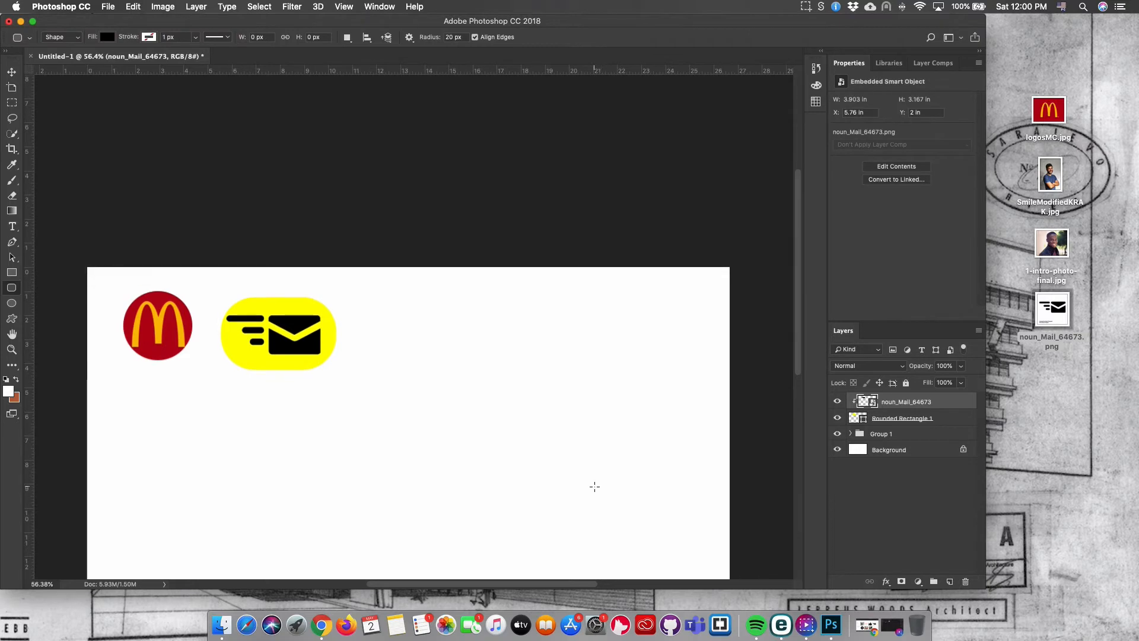
scroll(594, 486, down, 3)
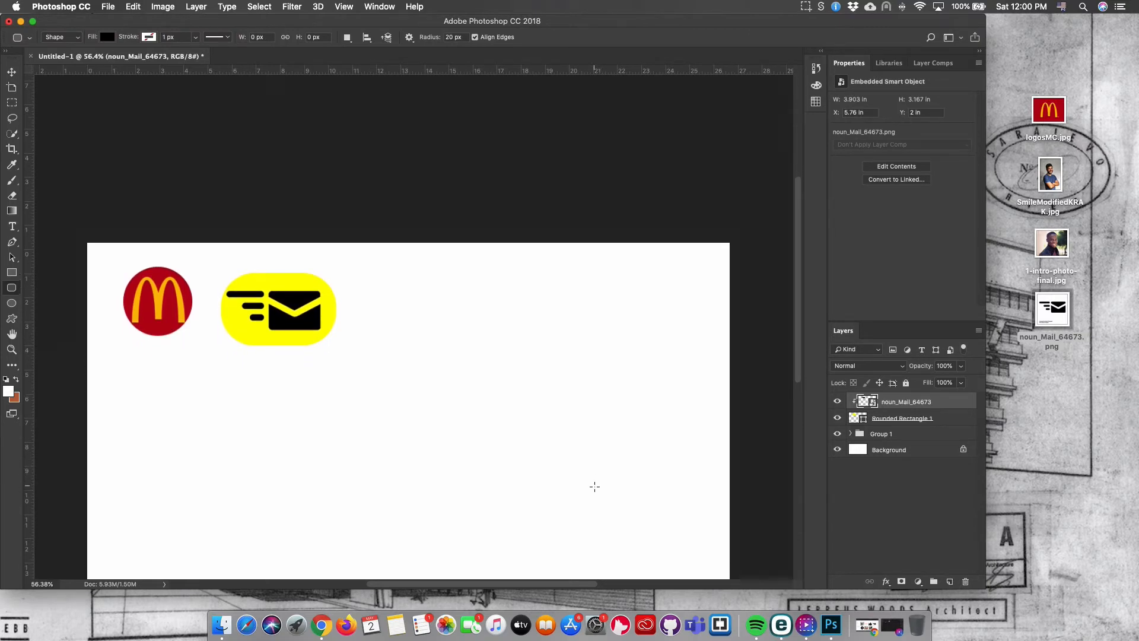
shift+click(945, 419)
right_click(945, 418)
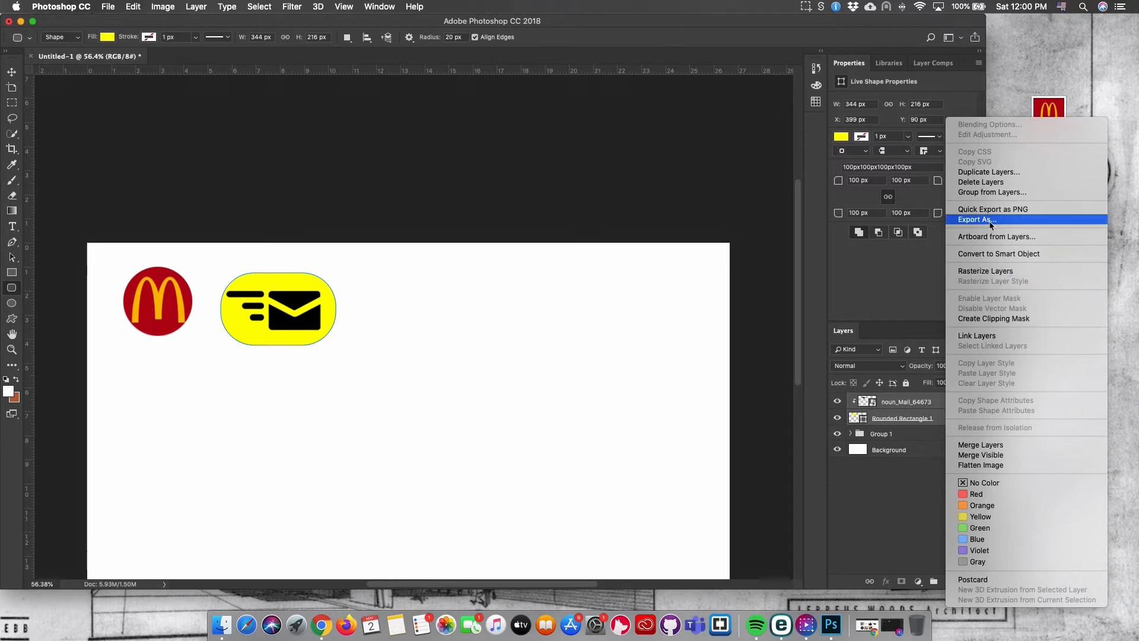
click(979, 196)
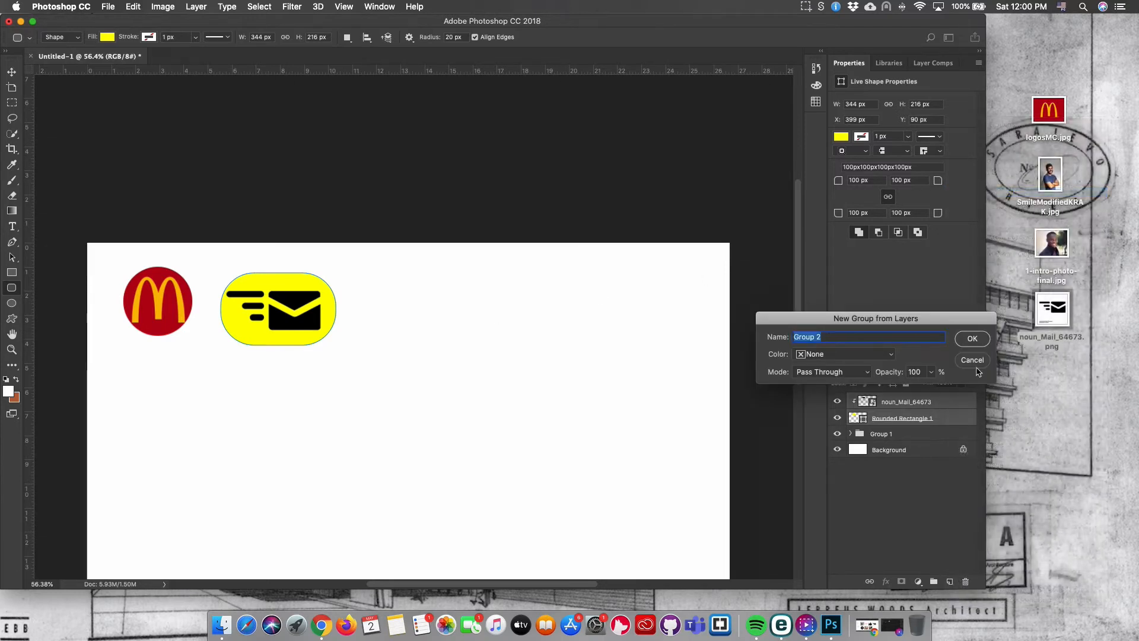
click(977, 341)
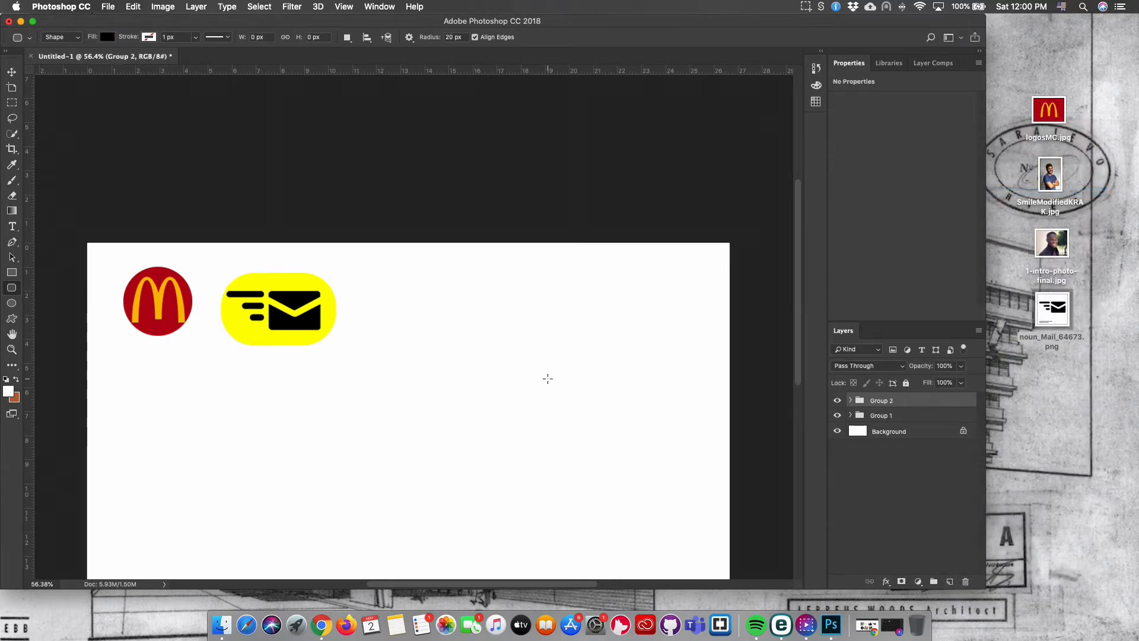
Draw a square about 287 x 287 px to the right of the mail icon with the Rectangle tool.
scroll(511, 372, down, 4)
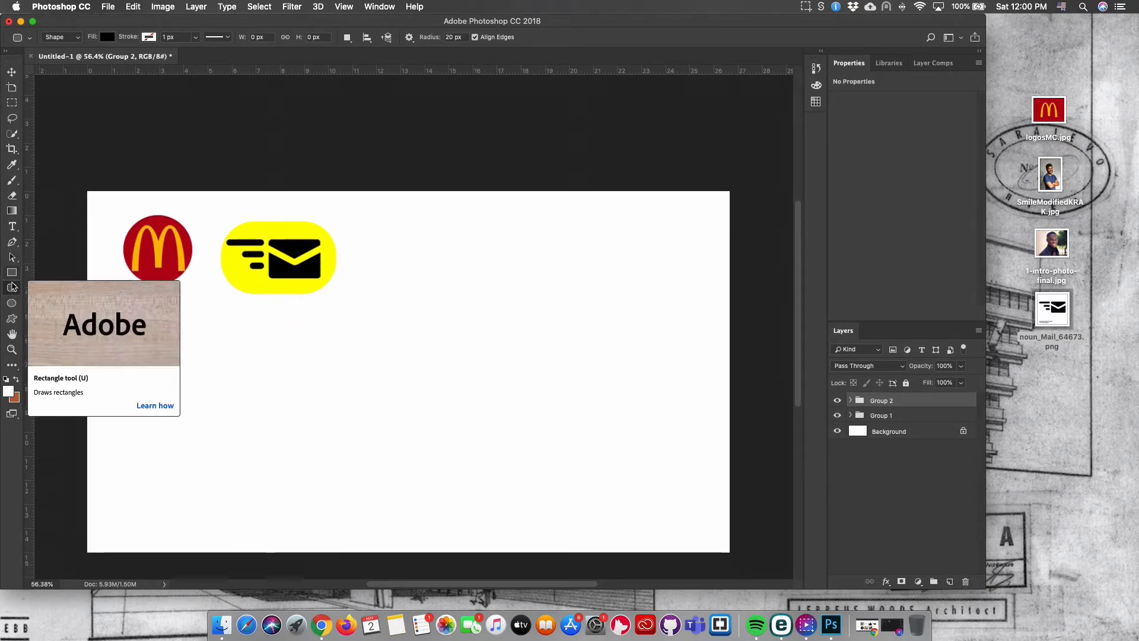
click(12, 272)
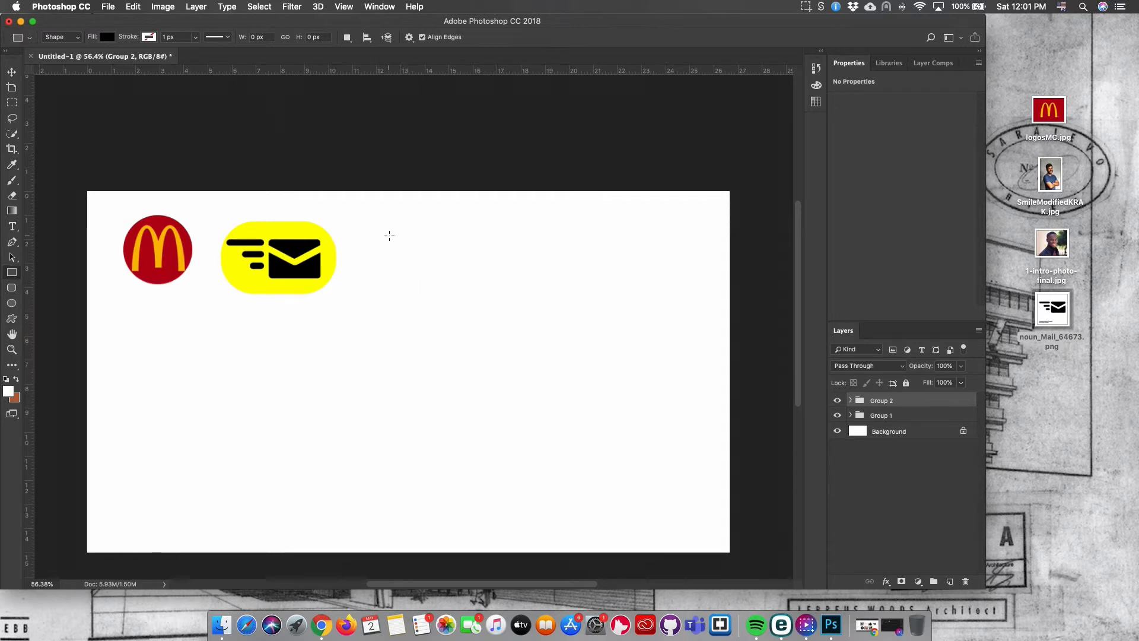
drag(389, 236, 485, 344)
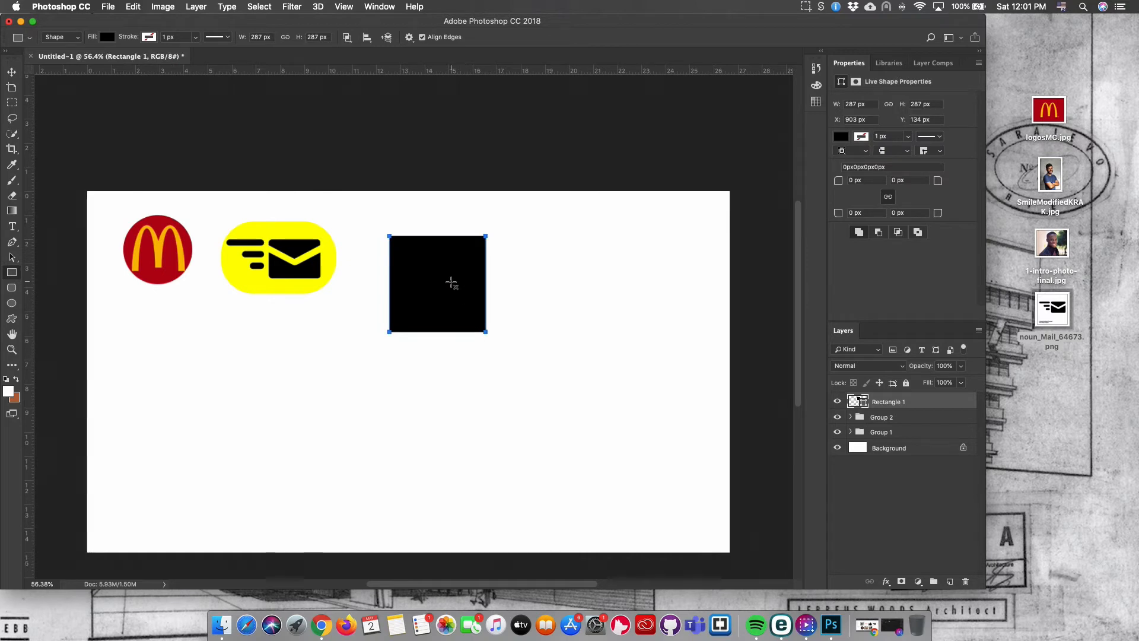
Duplicate the square into a grid of two rows and three columns with small gaps.
click(11, 71)
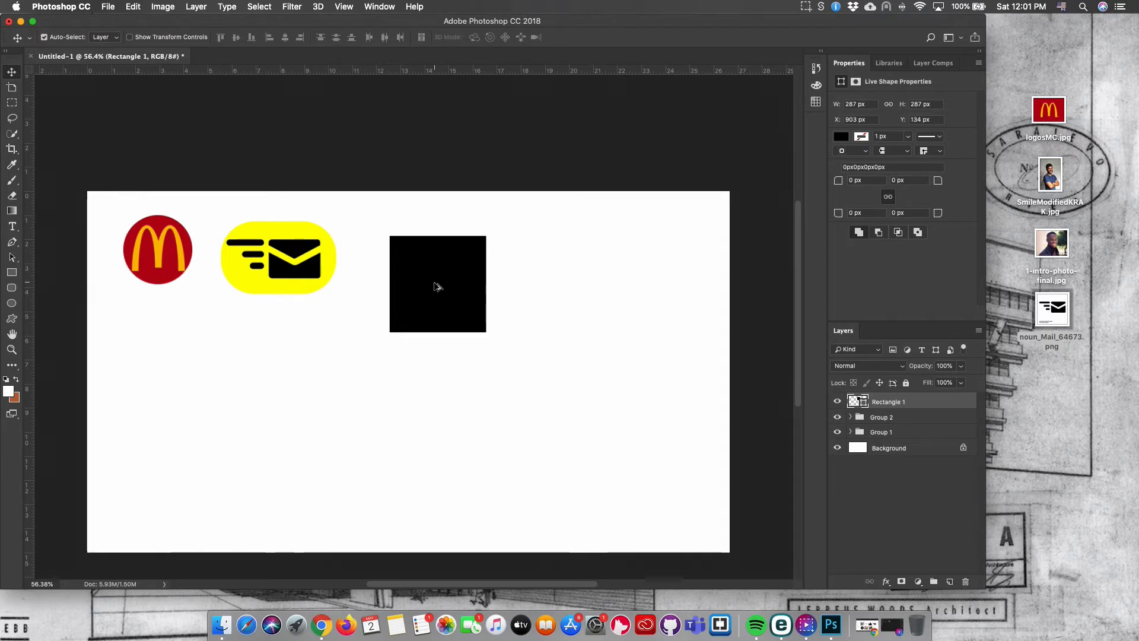
drag(437, 287, 538, 291)
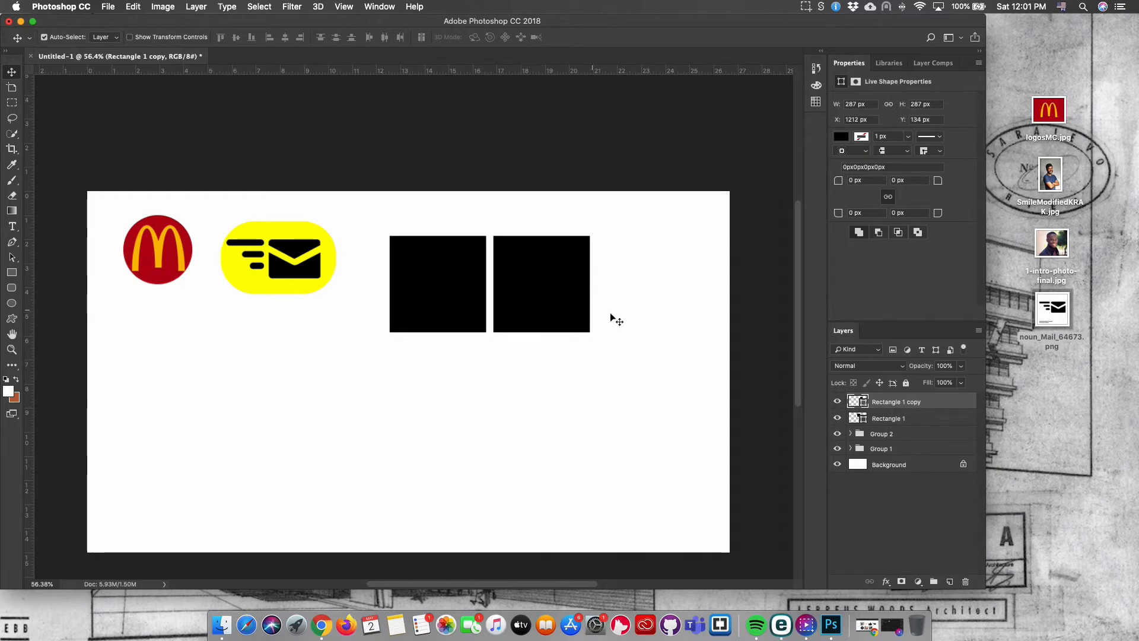
drag(622, 320, 436, 240)
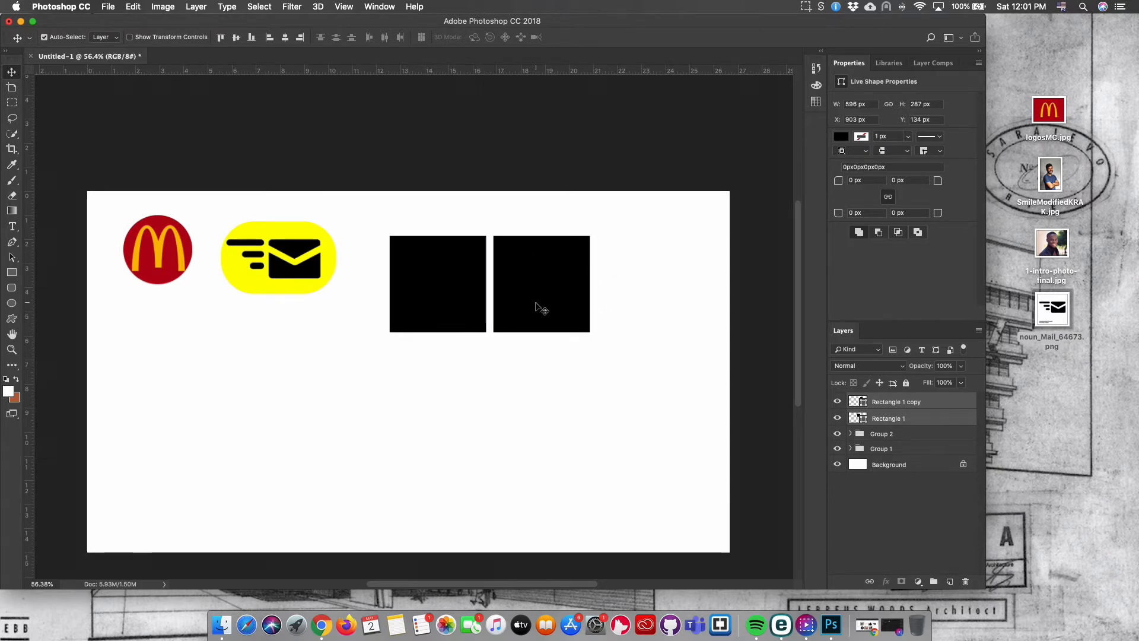
drag(538, 306, 524, 406)
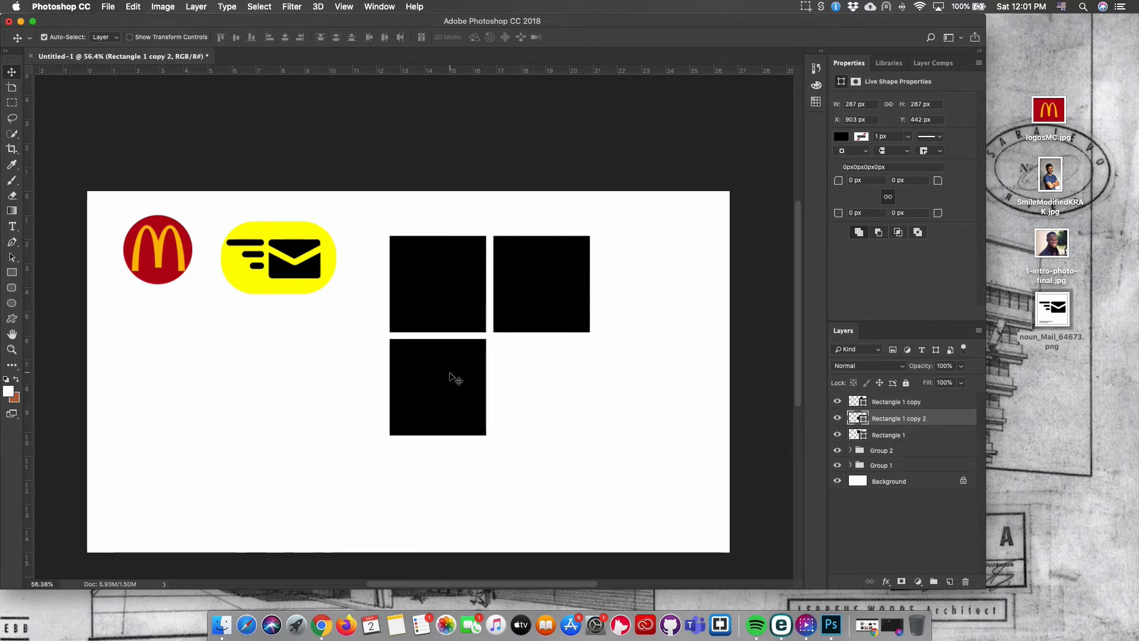
drag(454, 377, 553, 386)
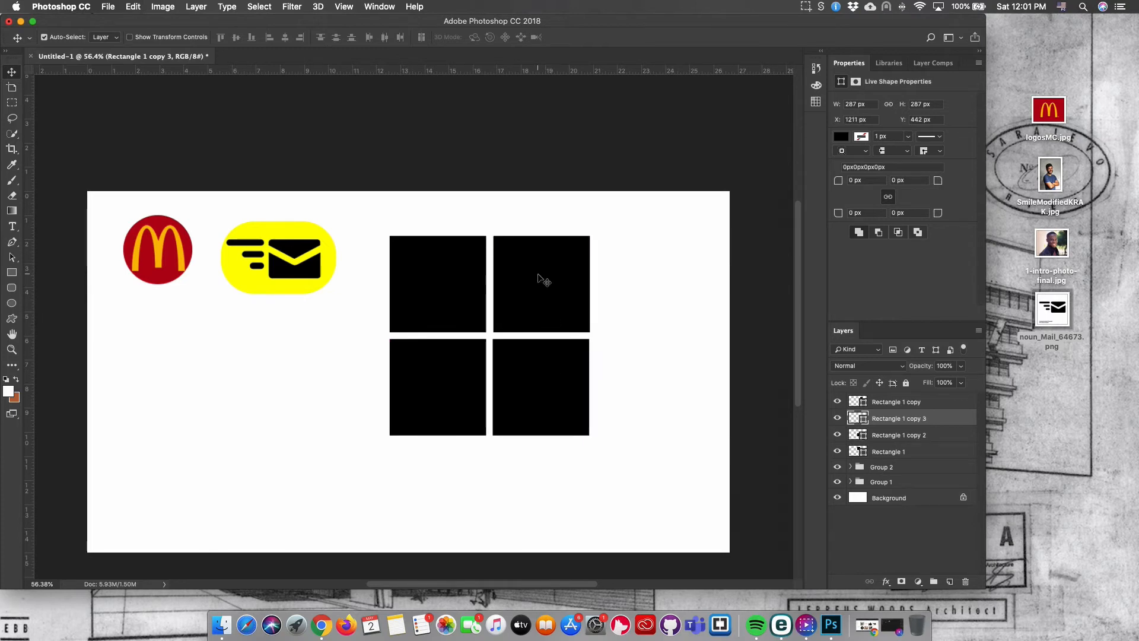
drag(540, 278, 641, 287)
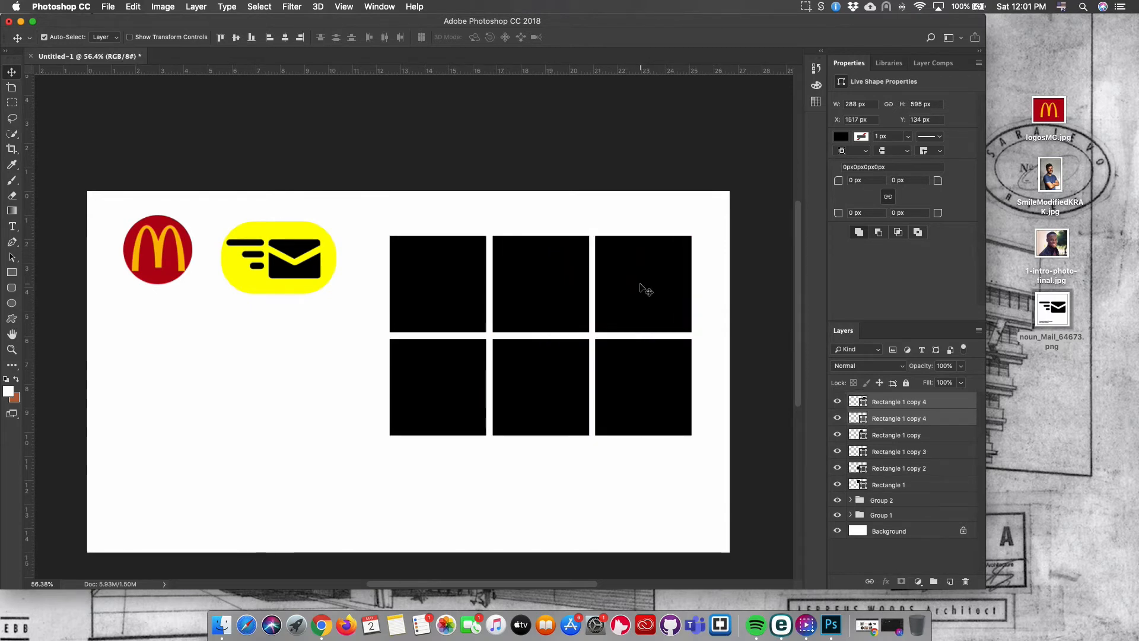
Rotate the whole square grid about 62° and scale it to about 79%.
drag(709, 481, 374, 217)
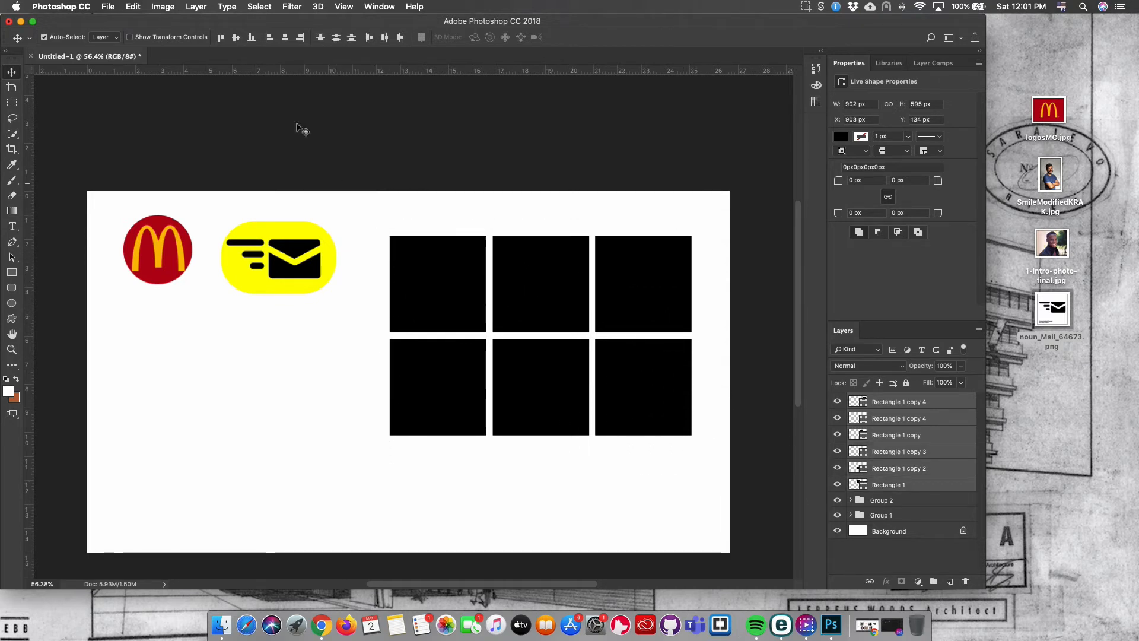
key(super+t)
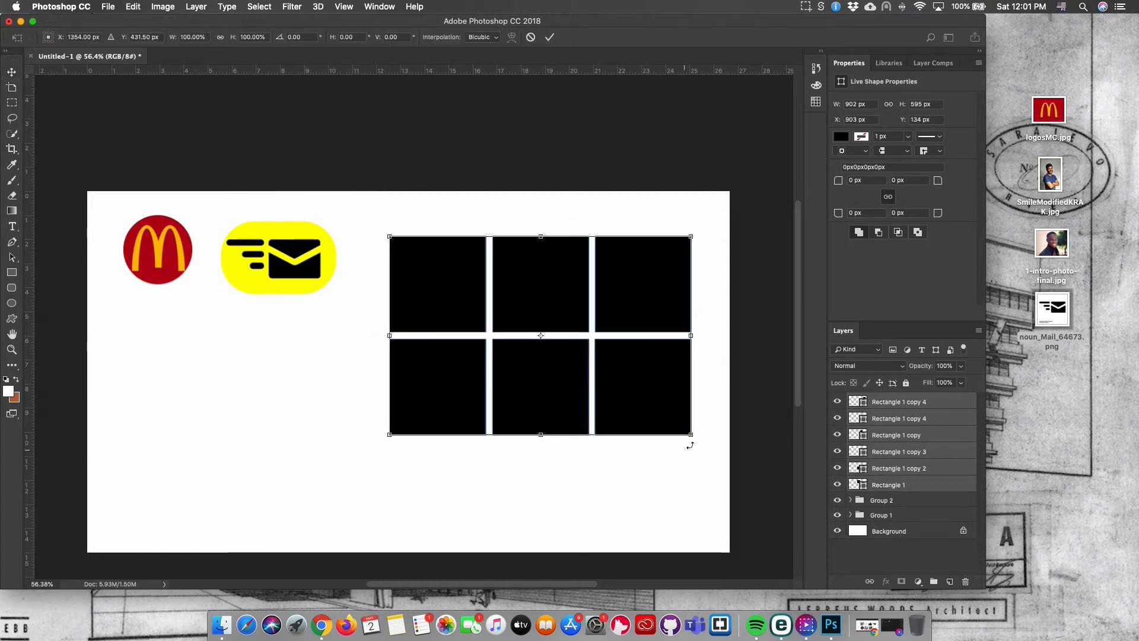
drag(689, 445, 564, 526)
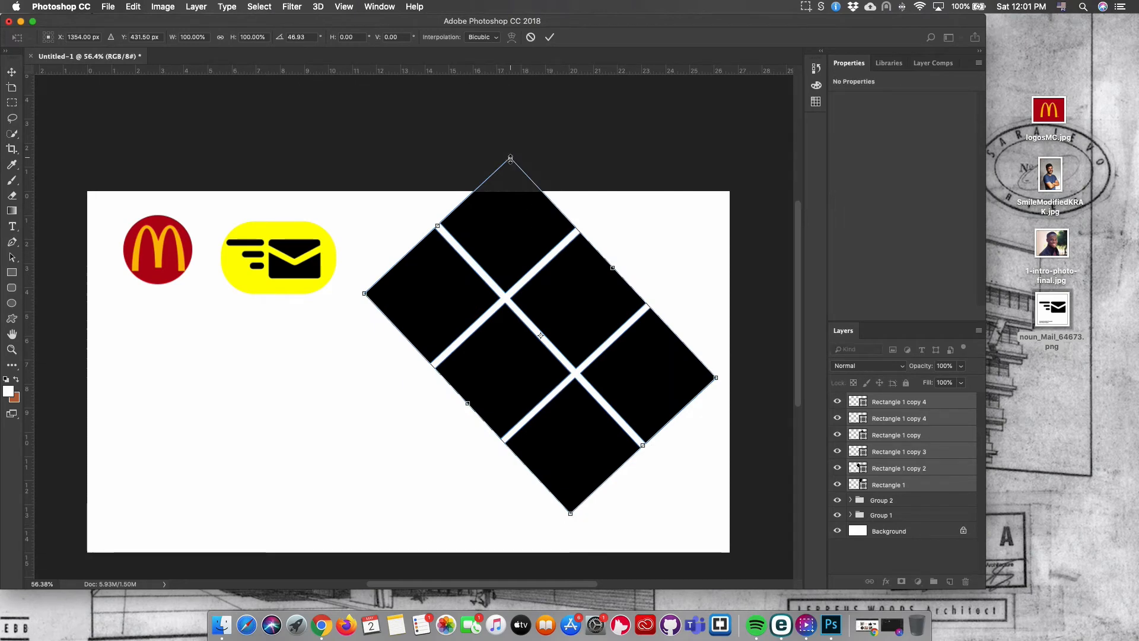
drag(510, 161, 523, 233)
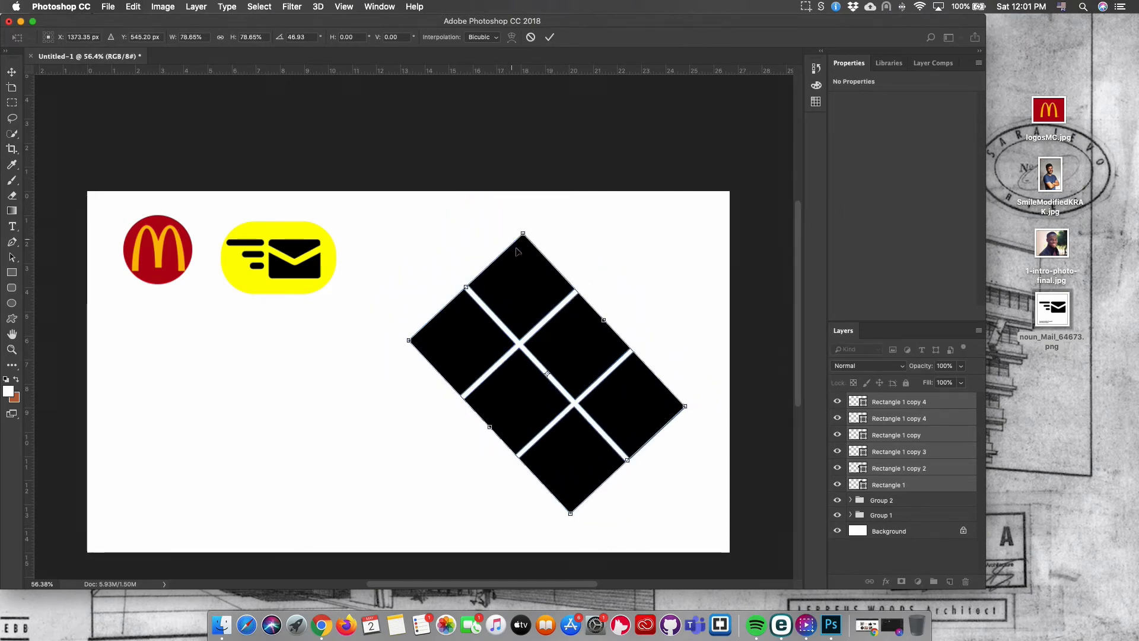
drag(496, 395, 465, 385)
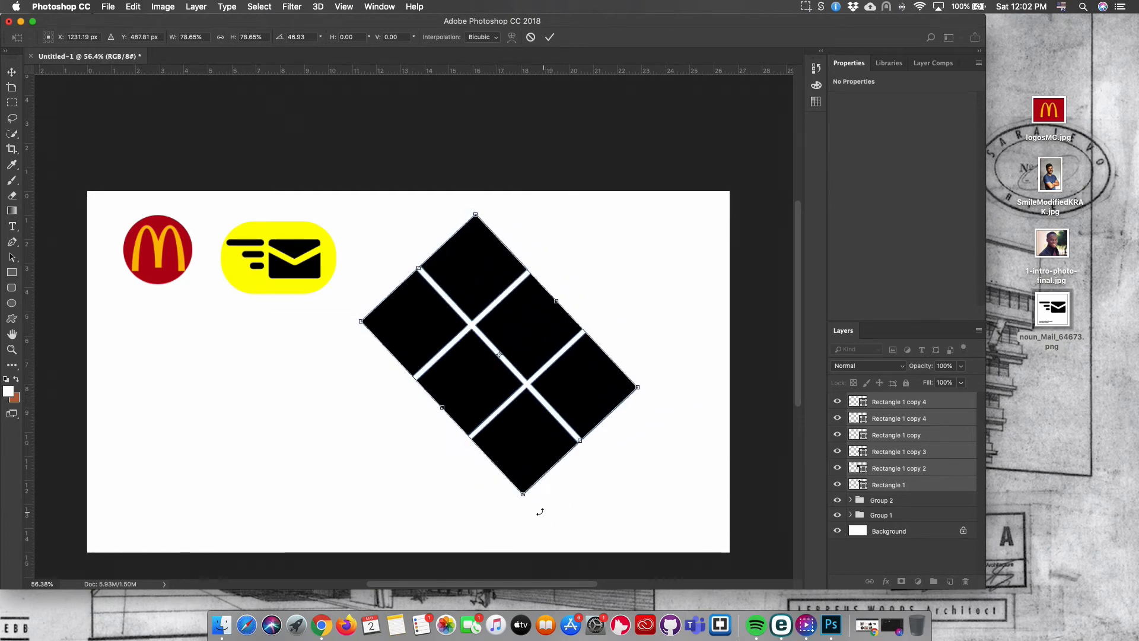
drag(526, 510, 481, 509)
drag(542, 349, 511, 378)
key(Return)
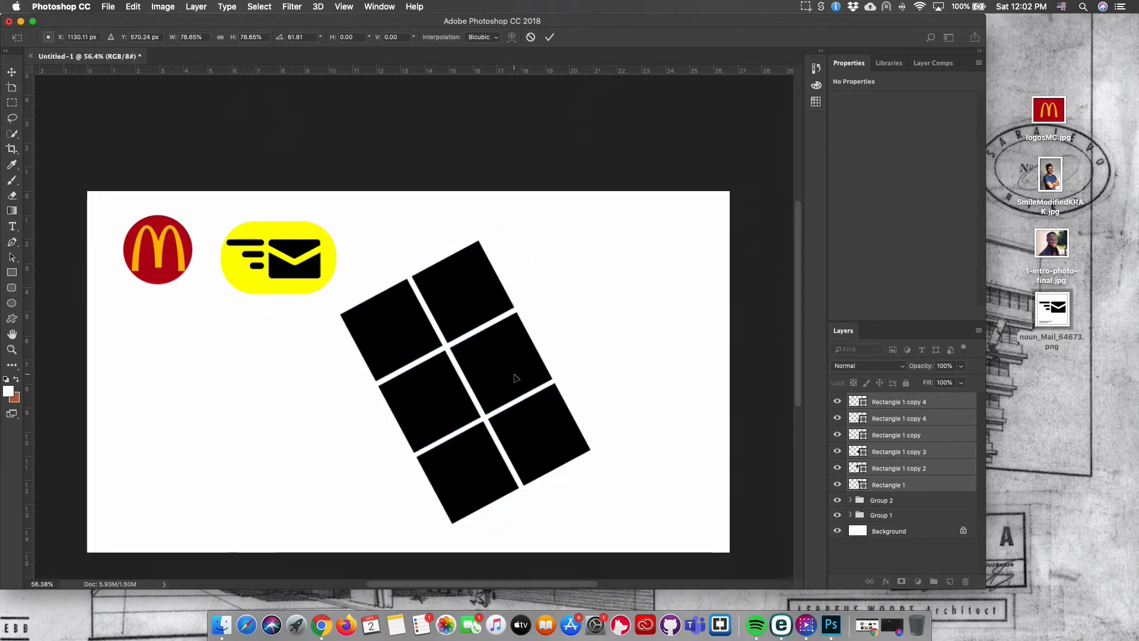
Delete the lowest square on the left of the rotated grid.
click(468, 499)
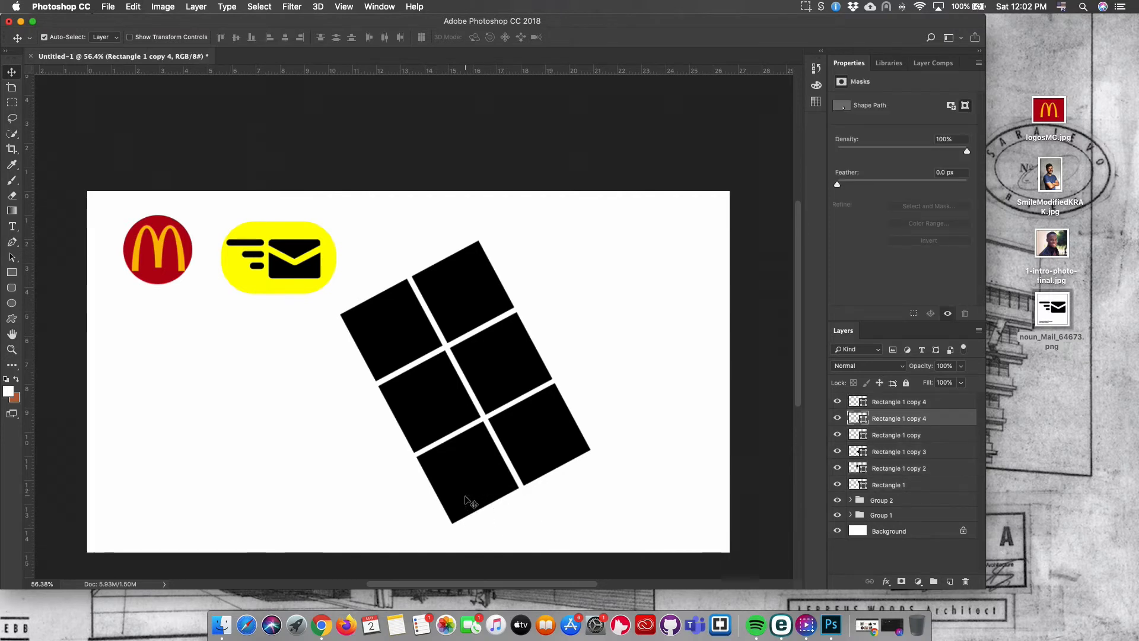
key(BackSpace)
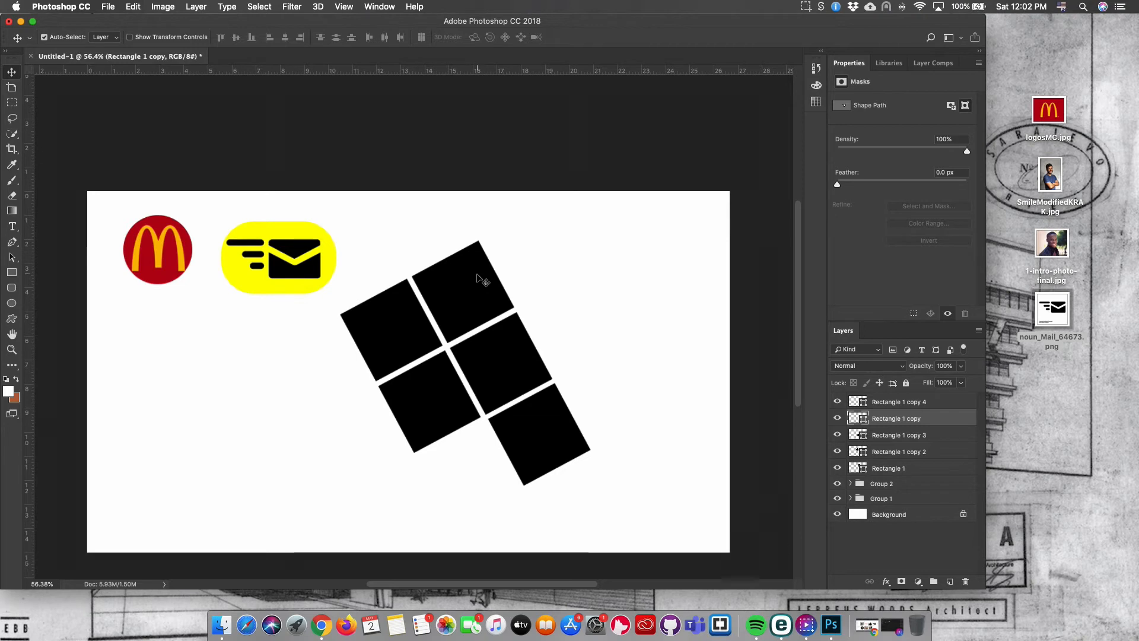
Duplicate the upper squares toward the upper right and delete the extra copy on the right.
drag(481, 278, 562, 249)
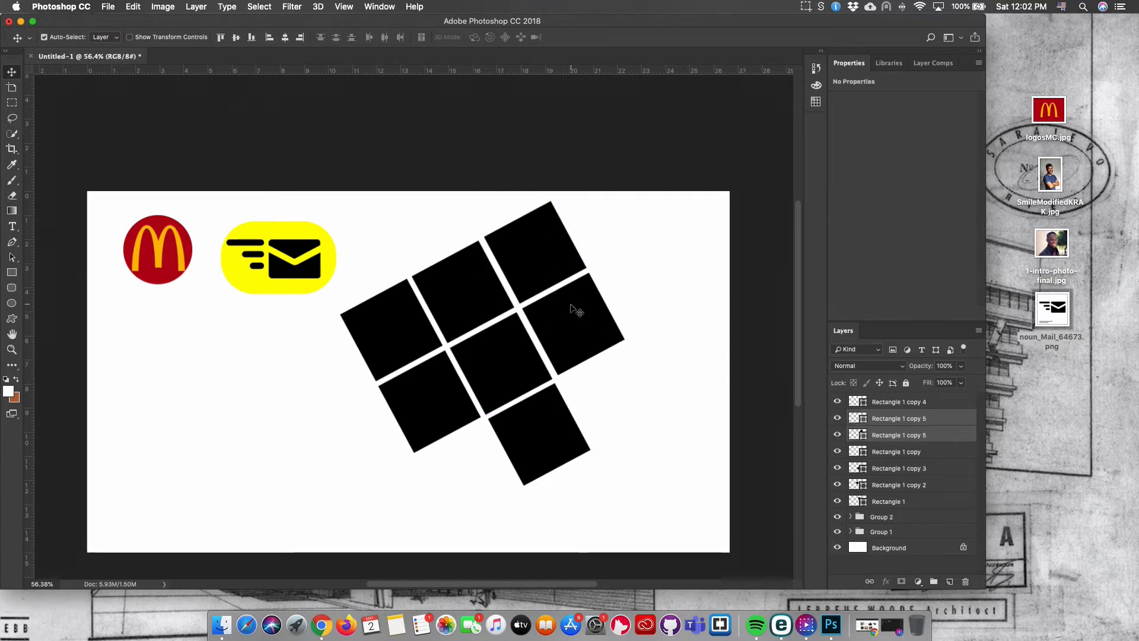
drag(676, 374, 609, 320)
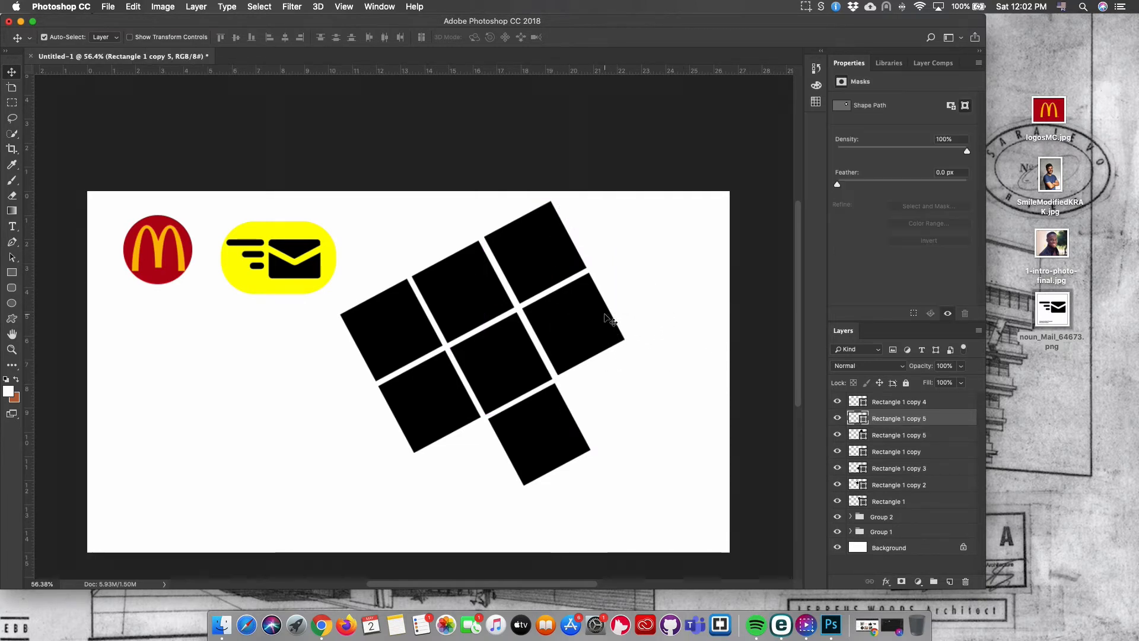
key(BackSpace)
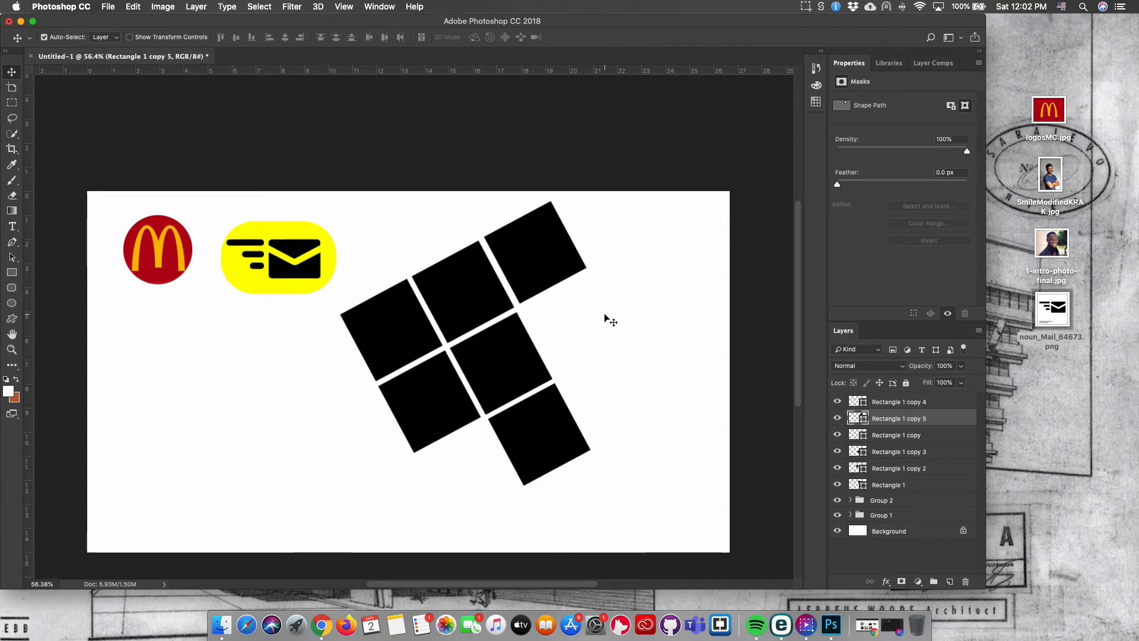
Select all six square layers and merge them into a single shape layer.
mouse_move(545, 245)
mouse_down()
mouse_move(475, 211)
mouse_move(428, 217)
mouse_move(571, 271)
mouse_move(596, 333)
mouse_move(560, 260)
mouse_up()
drag(468, 515, 560, 260)
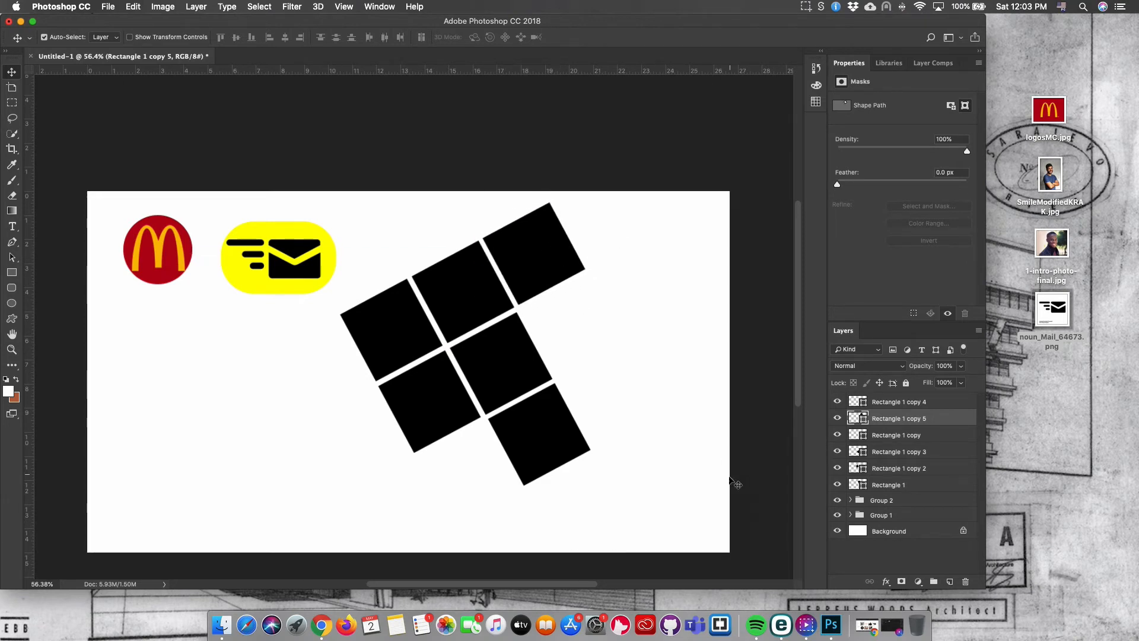
drag(646, 491, 430, 296)
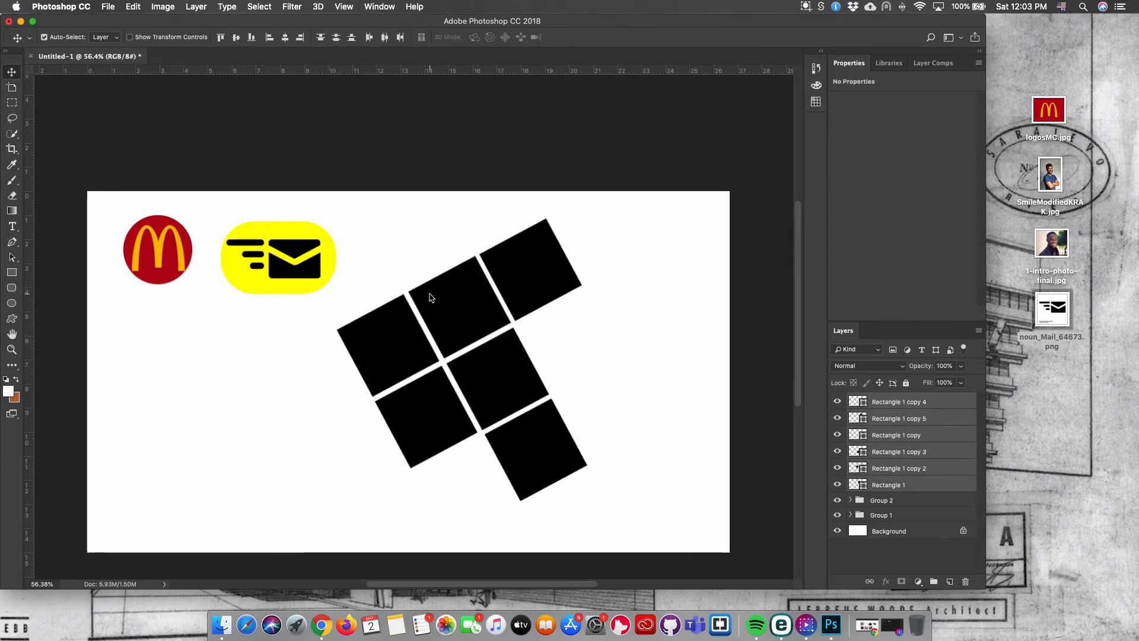
click(572, 342)
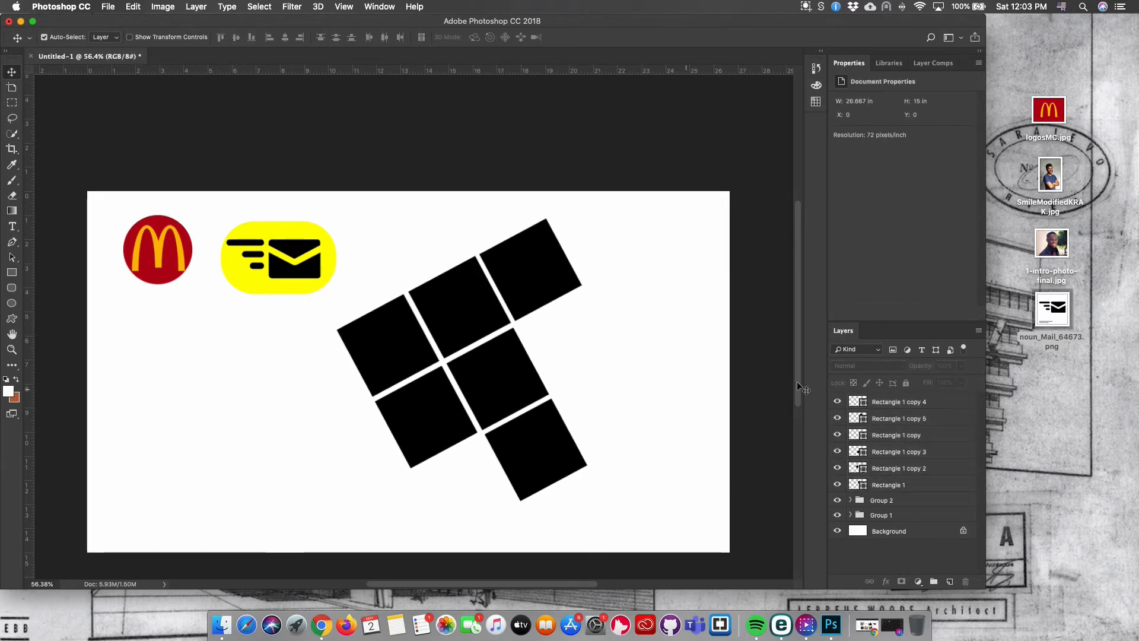
click(914, 488)
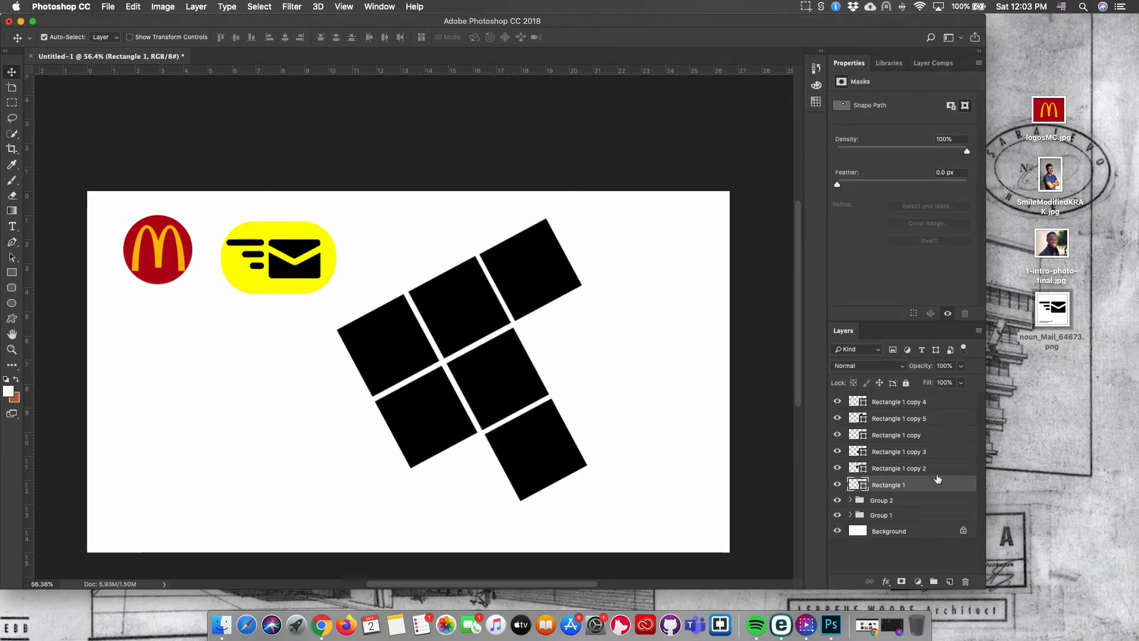
shift+click(937, 404)
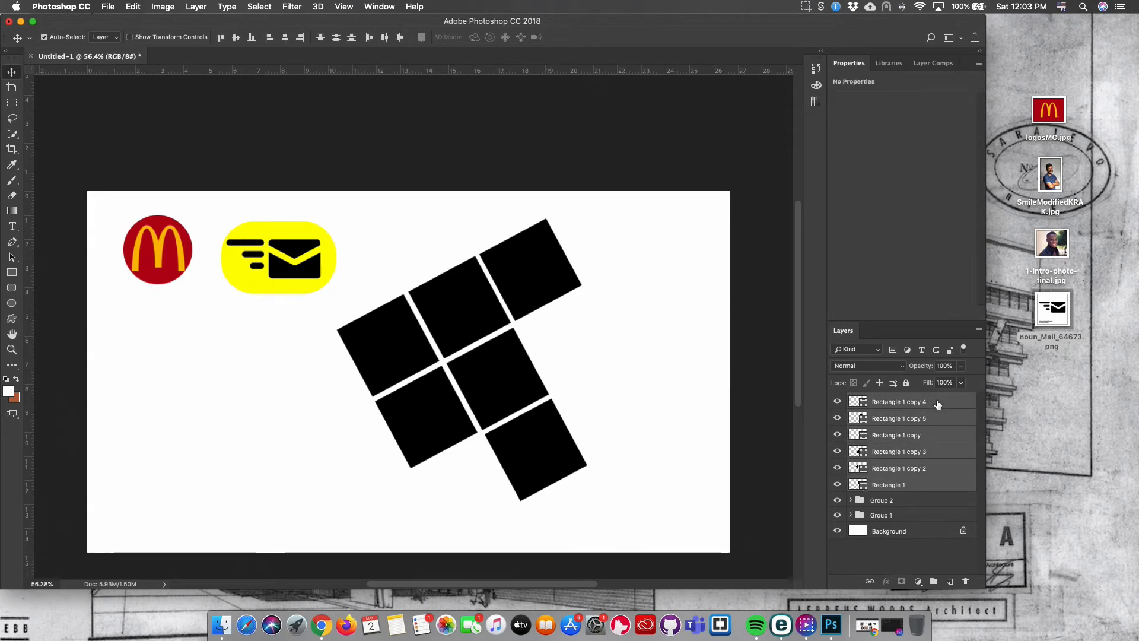
right_click(937, 404)
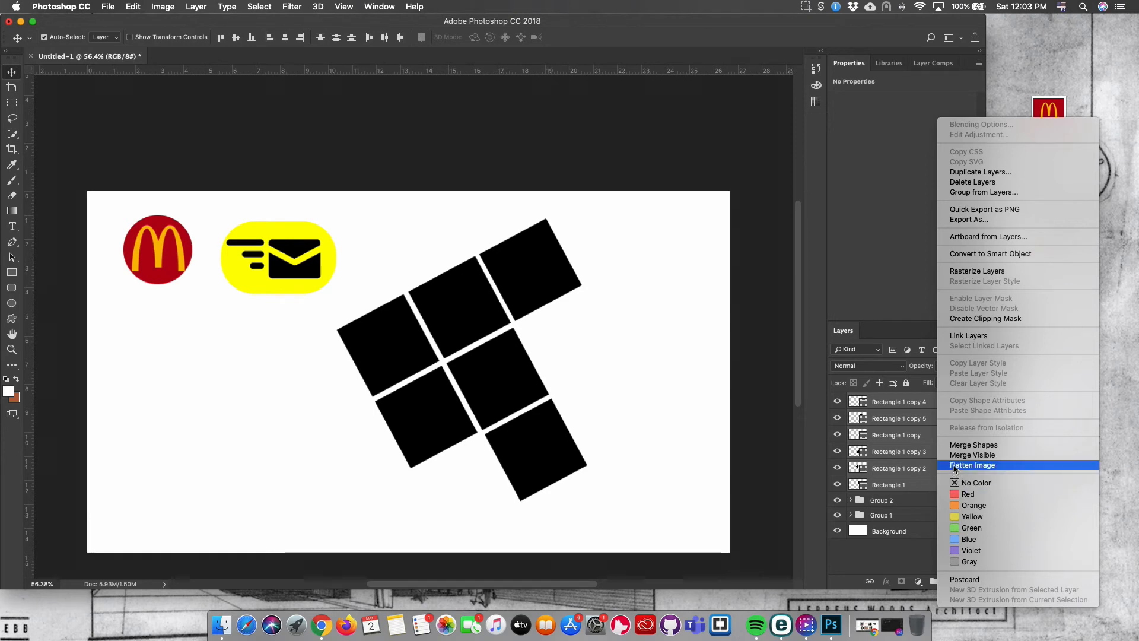
click(1003, 449)
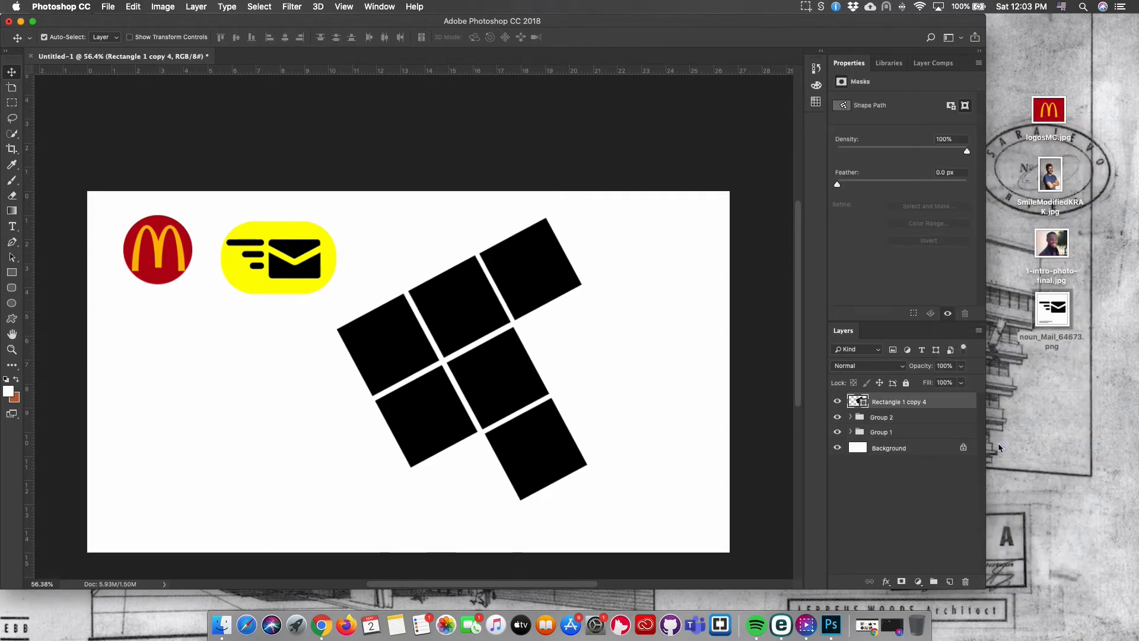
click(836, 402)
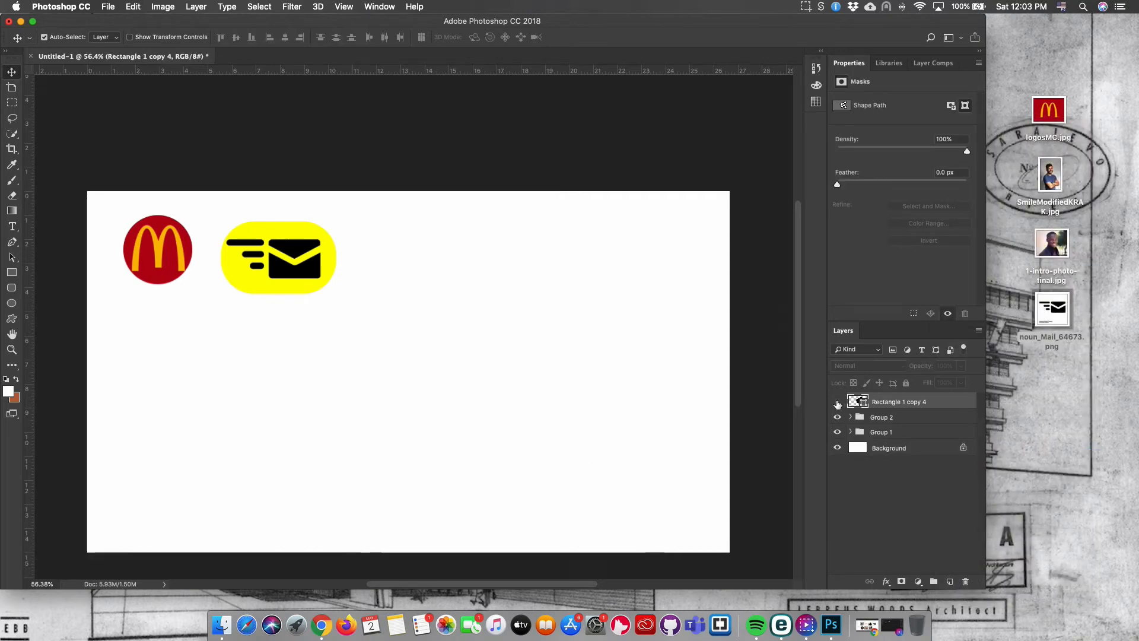
click(837, 401)
click(837, 401)
click(837, 401)
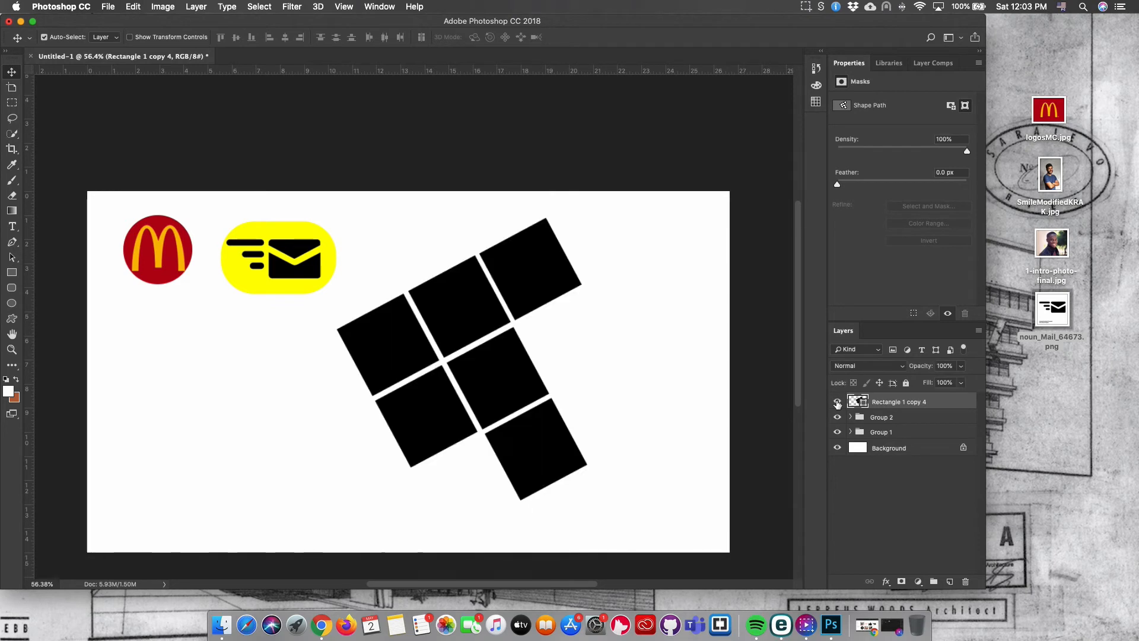
click(837, 402)
click(837, 402)
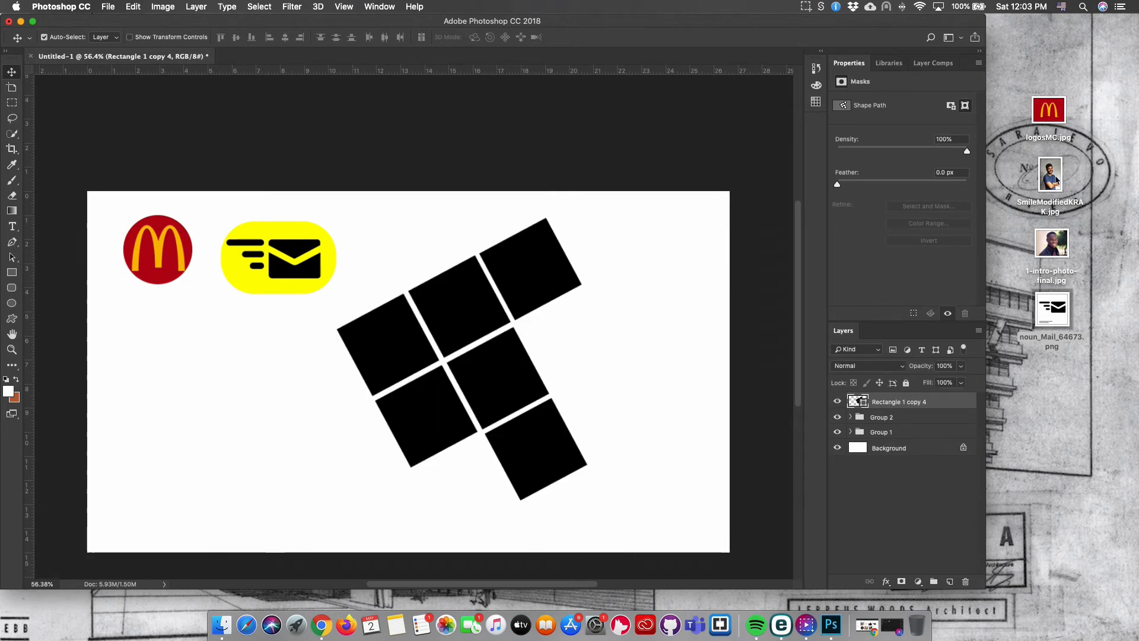
Place the SmileModifiedKRAK photo over the square grid, enlarged to about 102% and centred on it.
drag(1055, 181, 493, 359)
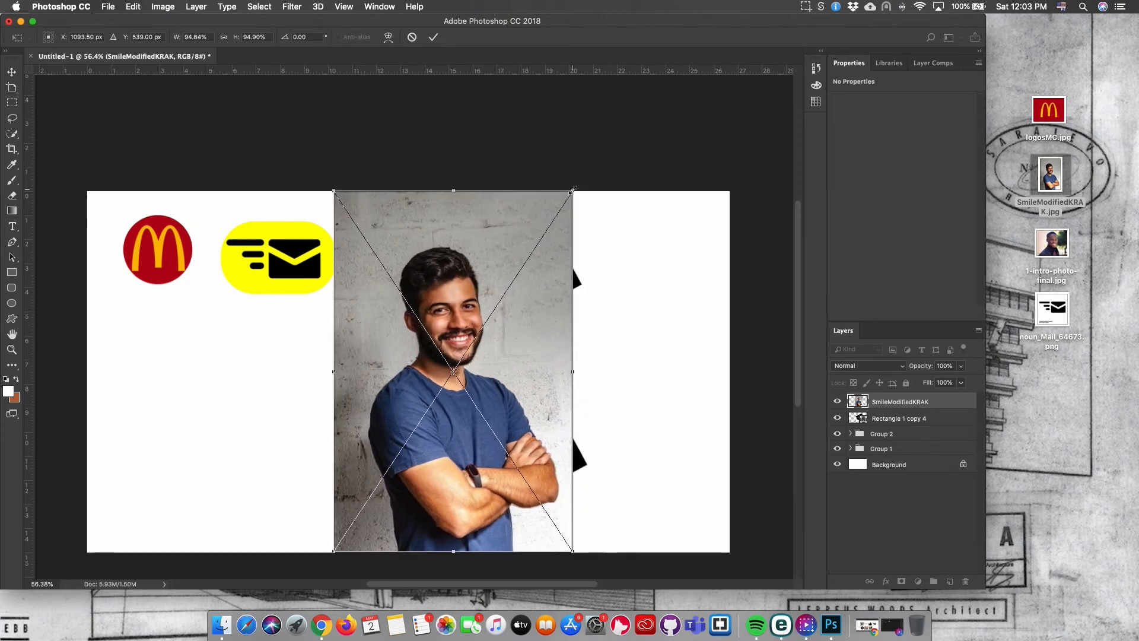
drag(573, 190, 590, 163)
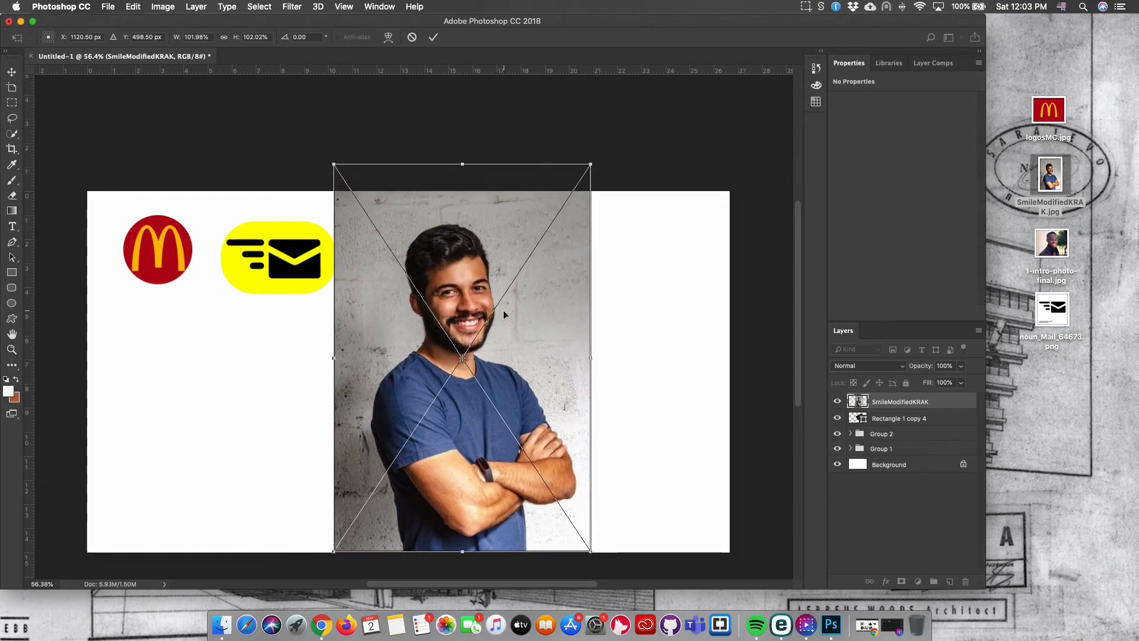
drag(503, 310, 508, 311)
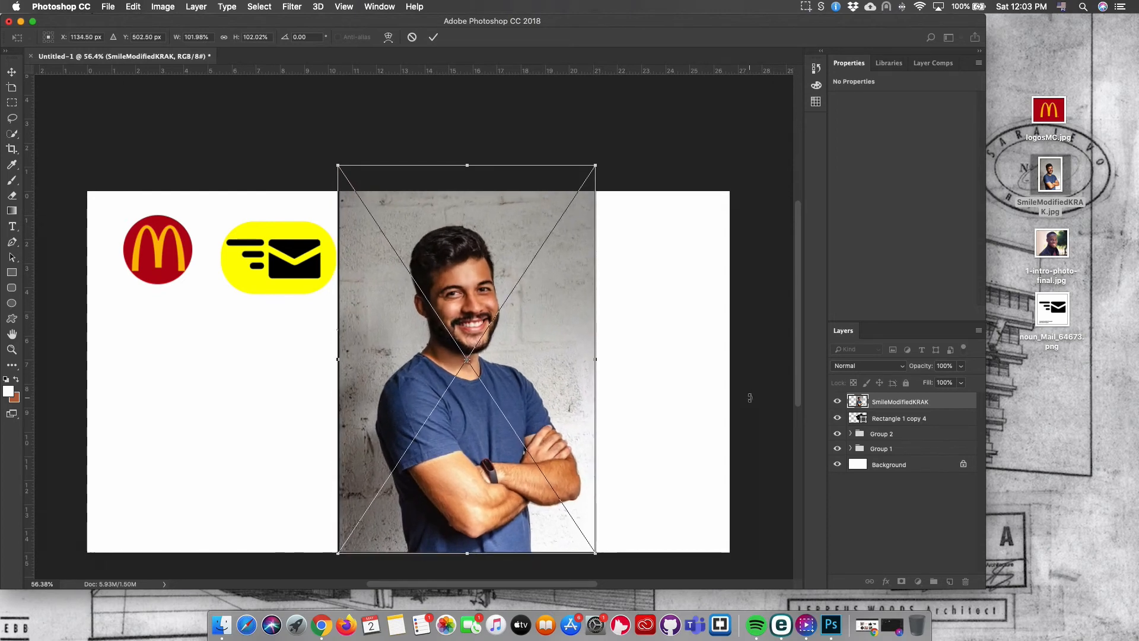
key(Return)
Clip the photo to the merged squares shape and move it down so the face sits within the squares.
right_click(920, 403)
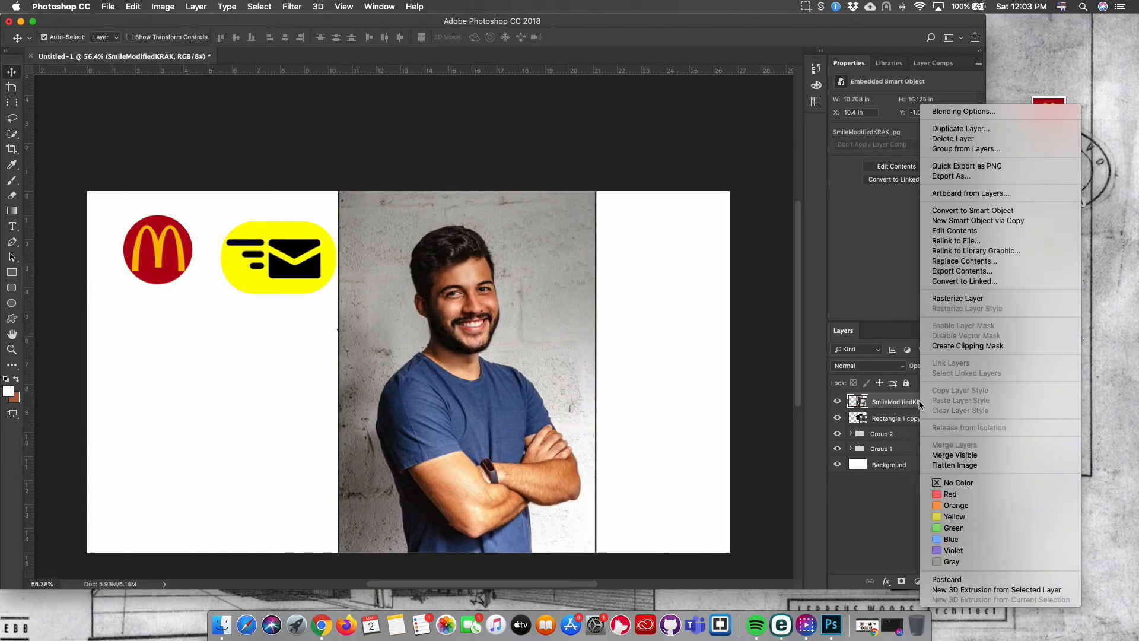
click(953, 348)
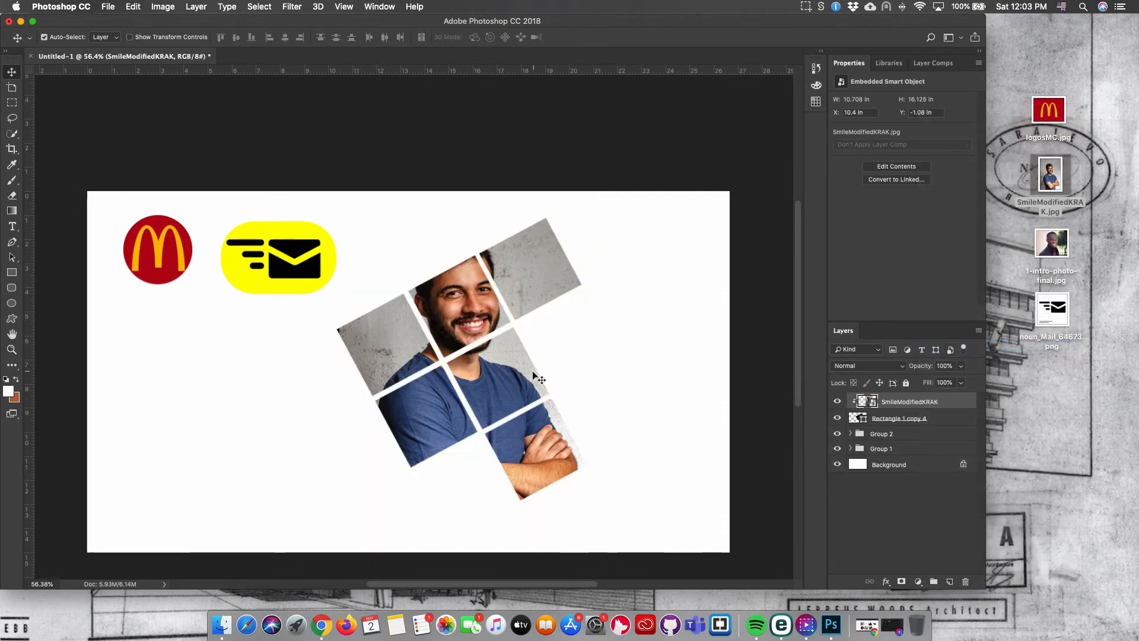
drag(501, 370, 496, 422)
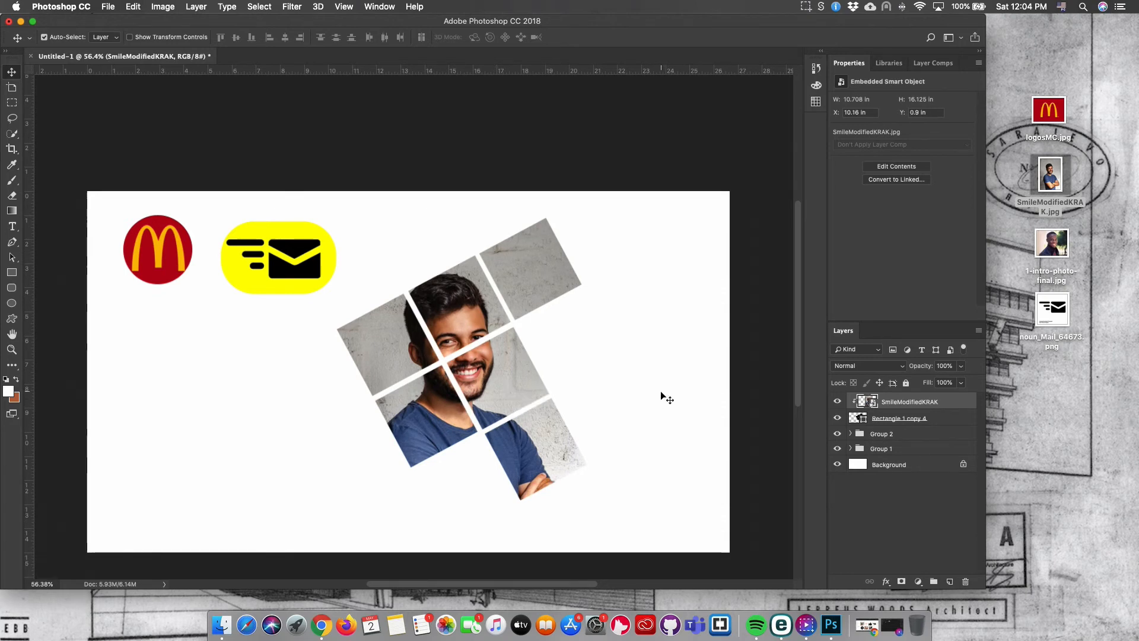
Add a drop shadow to the squares shape with angle 68°, distance 6 px, spread 8% and size 10 px.
click(942, 419)
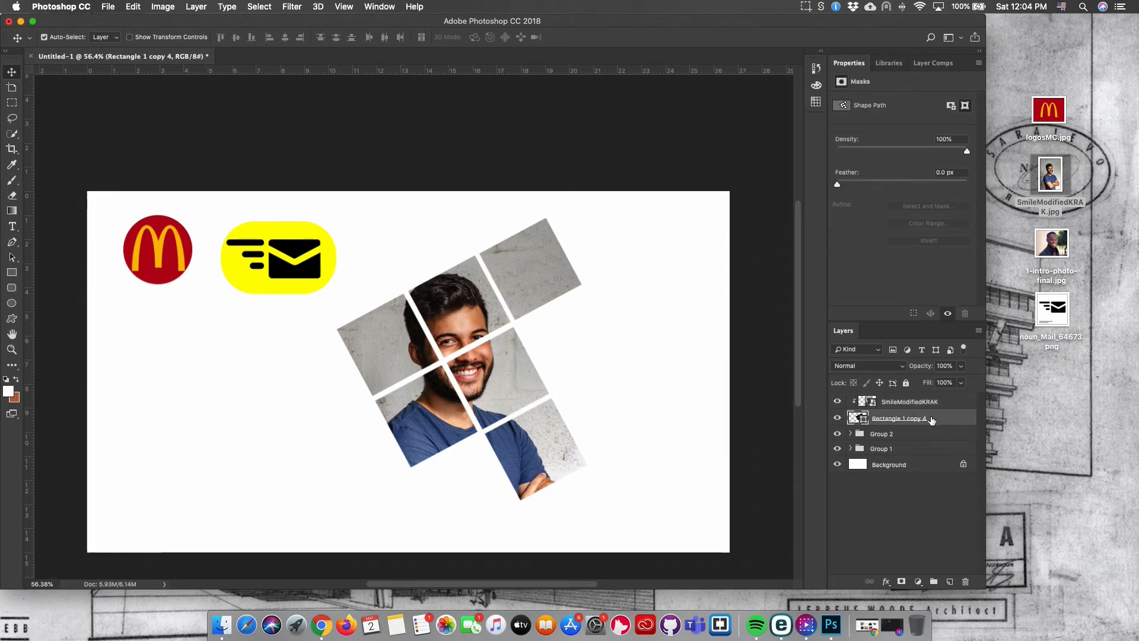
click(886, 582)
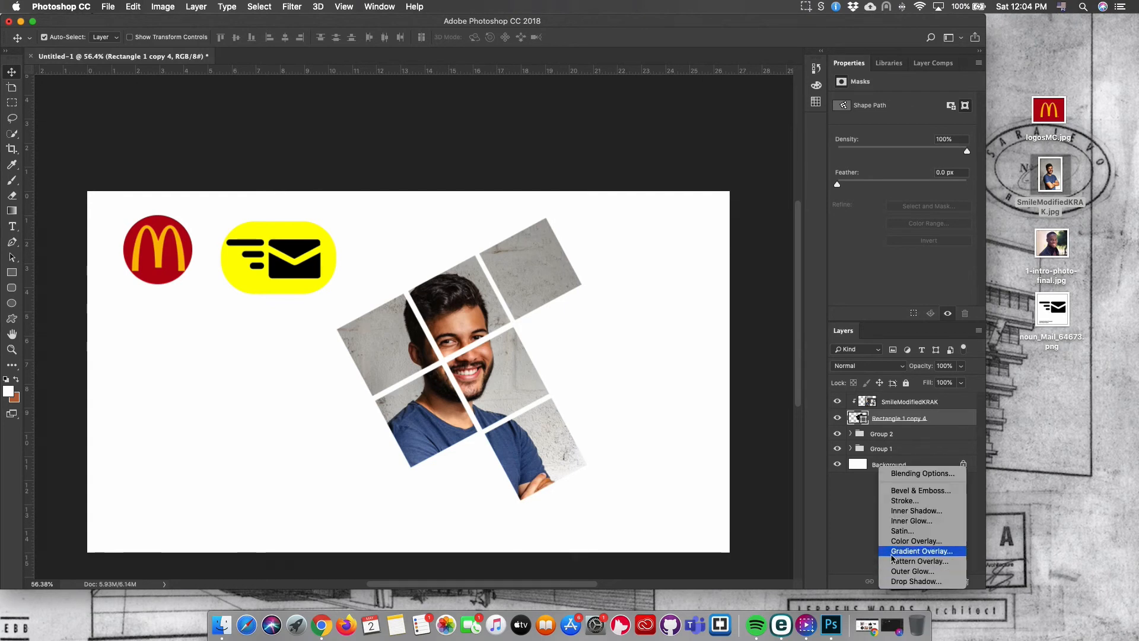
click(893, 582)
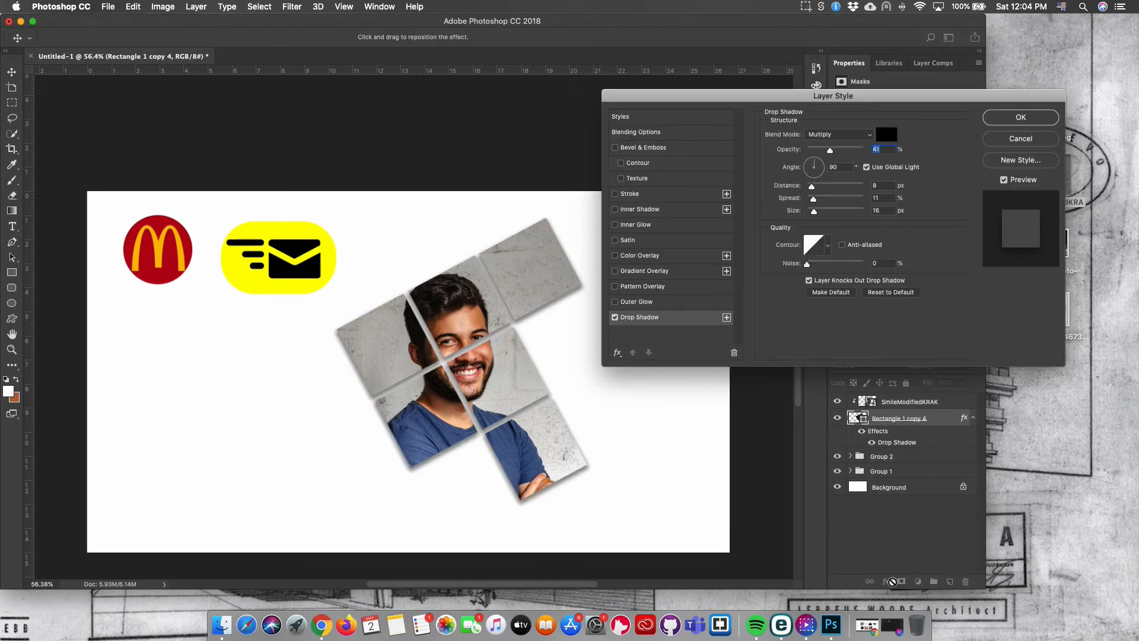
click(817, 160)
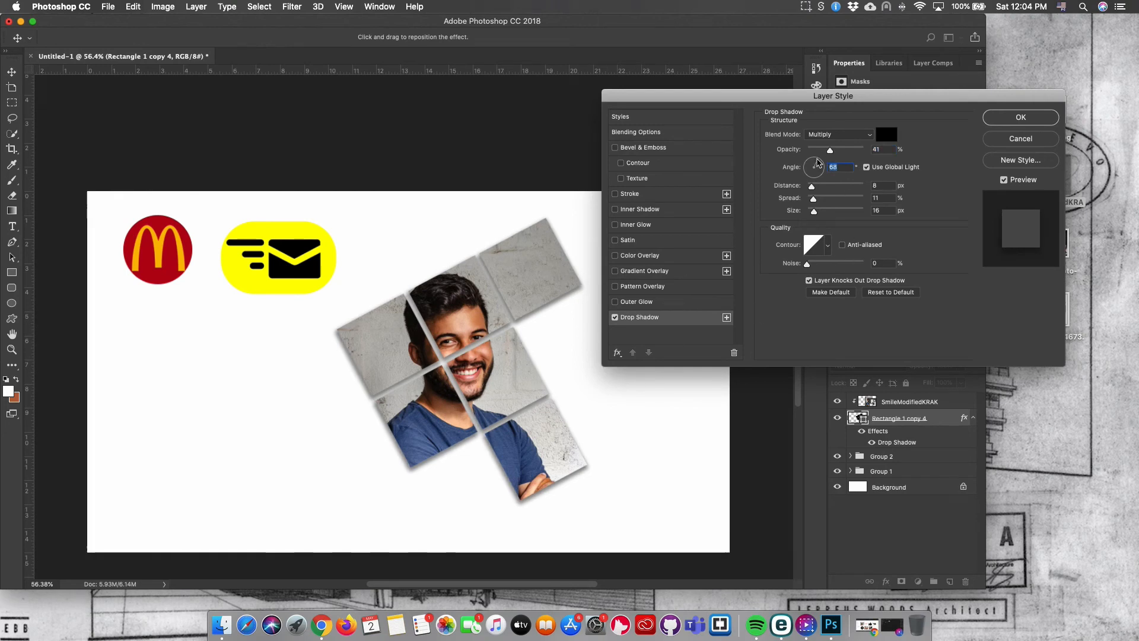
click(814, 188)
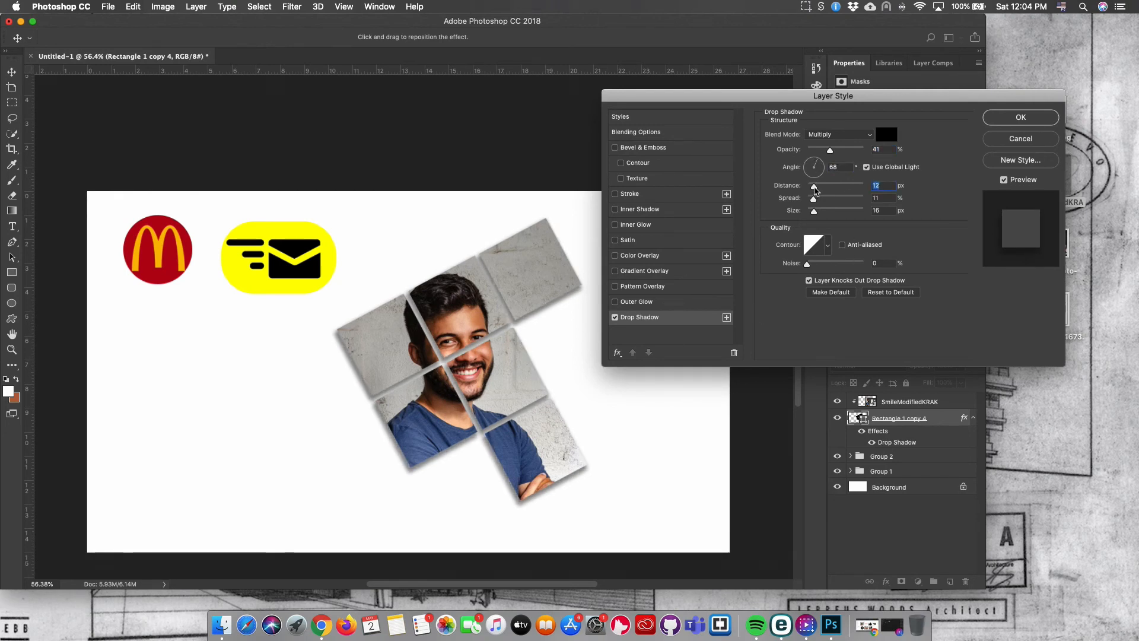
drag(815, 188, 812, 212)
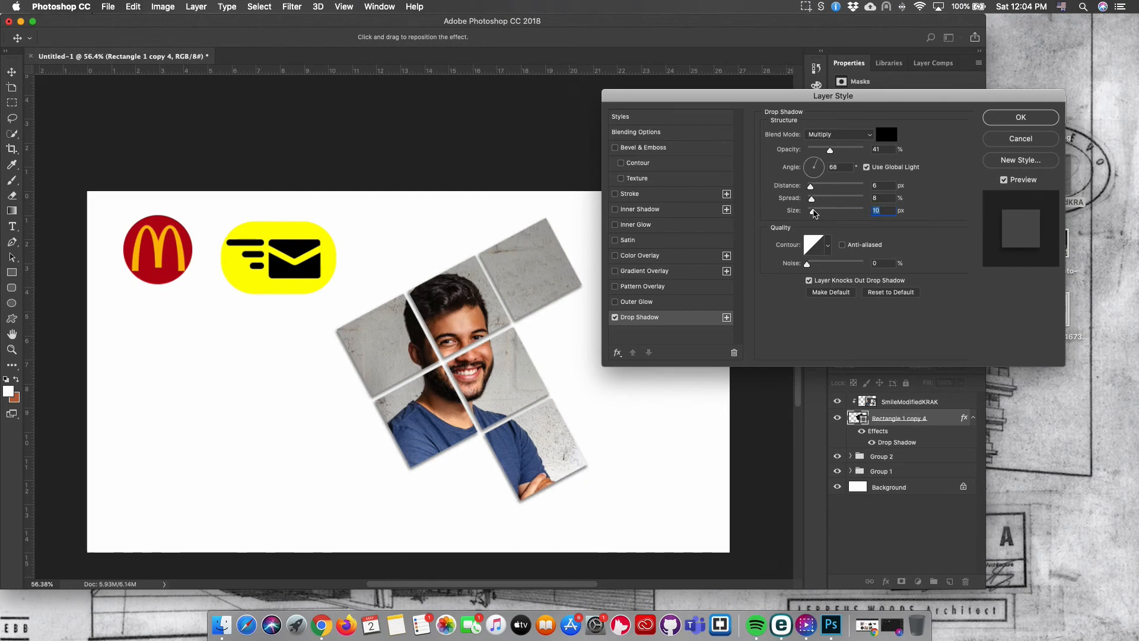
click(1032, 118)
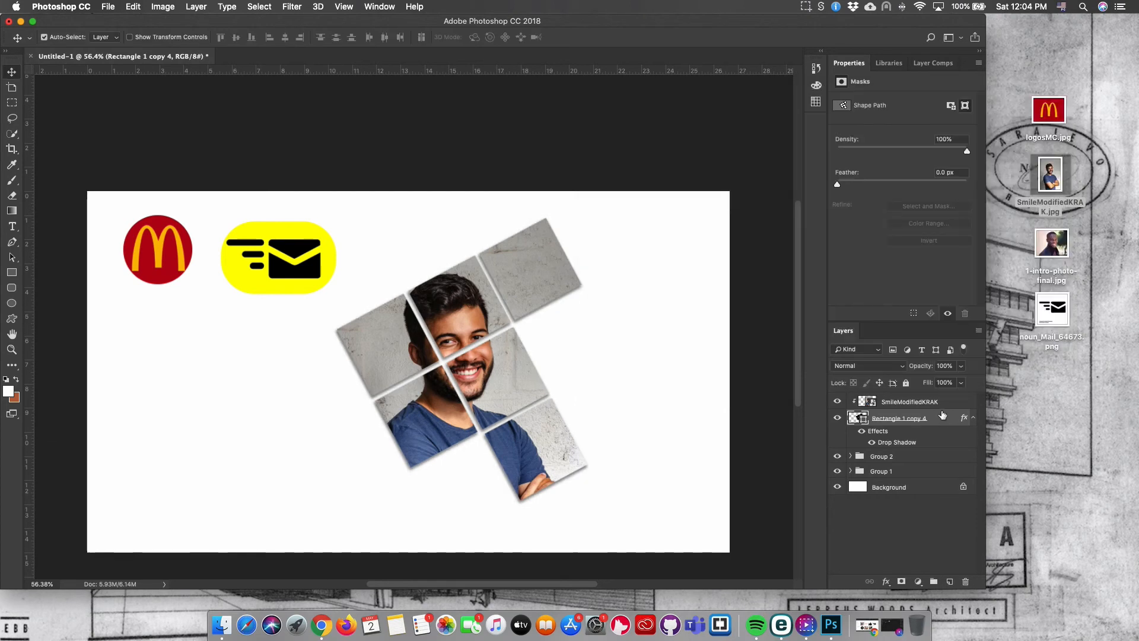
Scale the clipped photo to about 107% by 105% and reposition it within the squares.
click(909, 405)
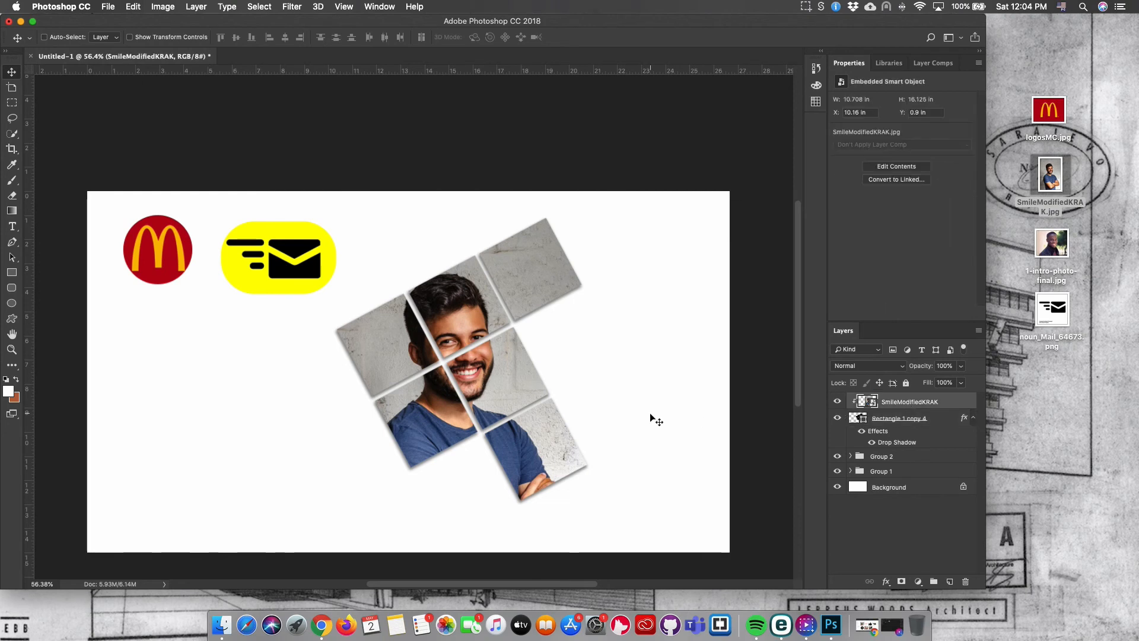
key(ctrl+t)
drag(473, 327, 486, 313)
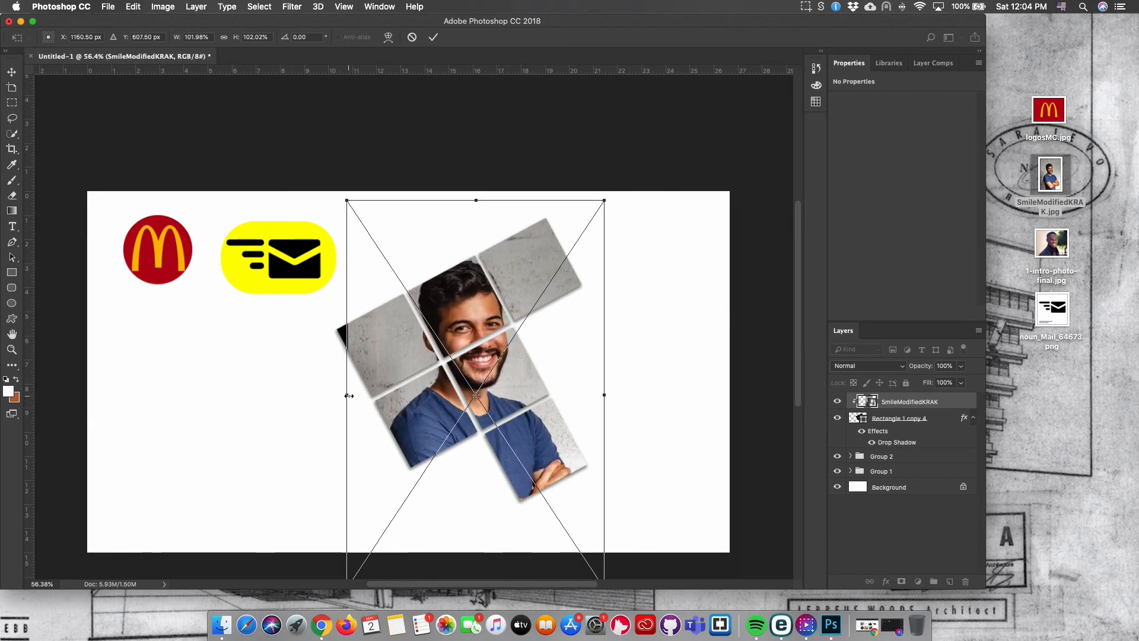
drag(348, 396, 343, 395)
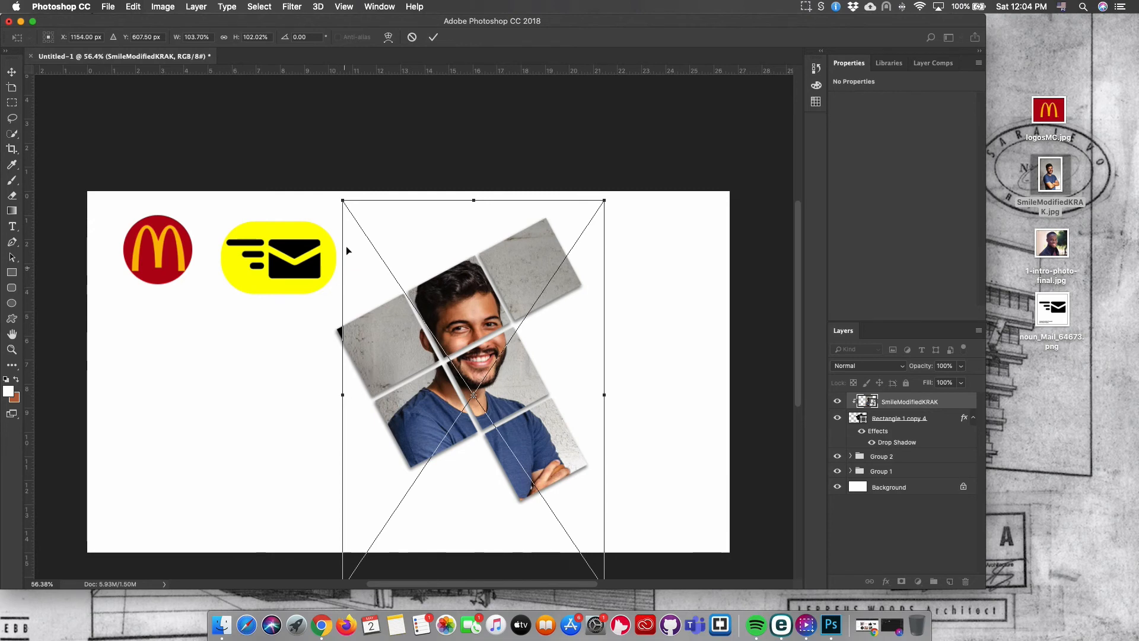
drag(343, 199, 335, 188)
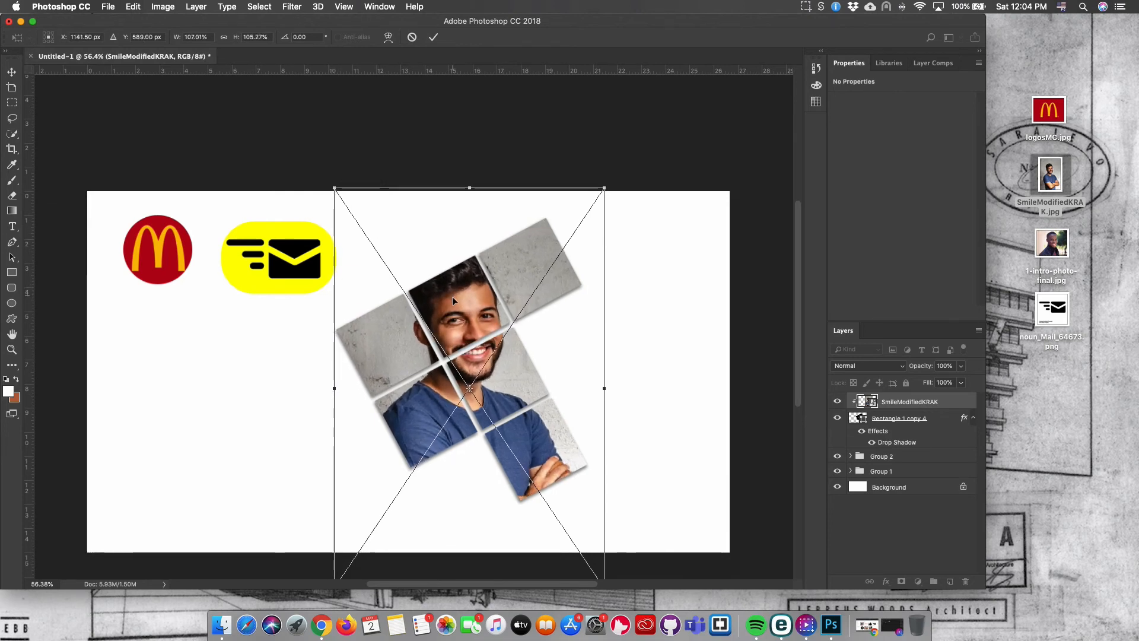
drag(453, 297, 454, 314)
key(Return)
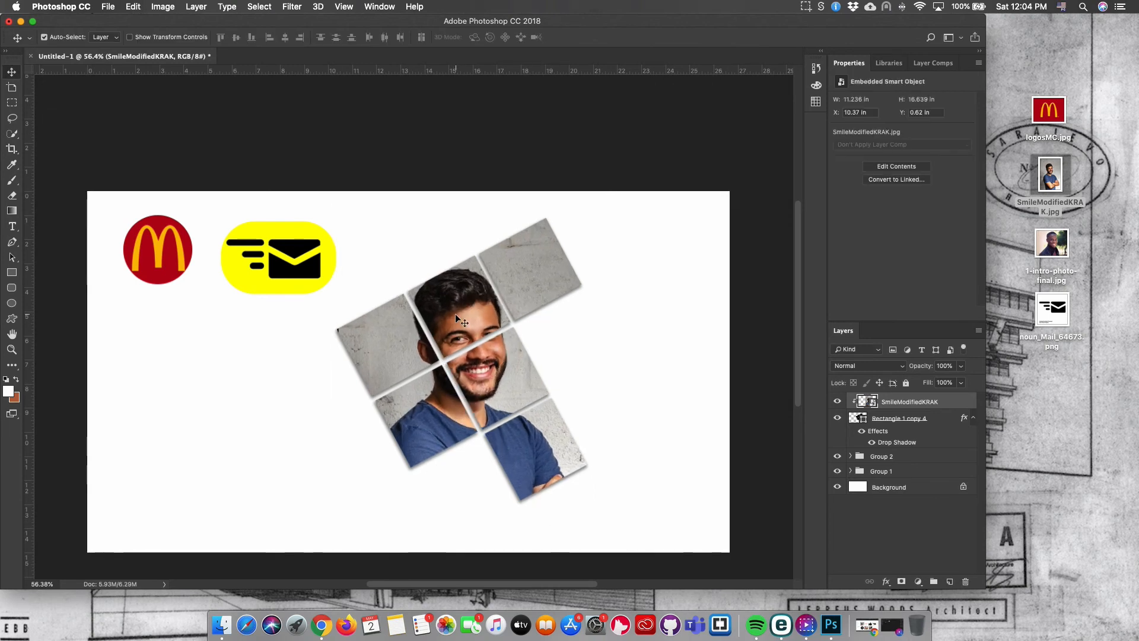
Group the photo and the squares shape layers together.
shift+click(919, 421)
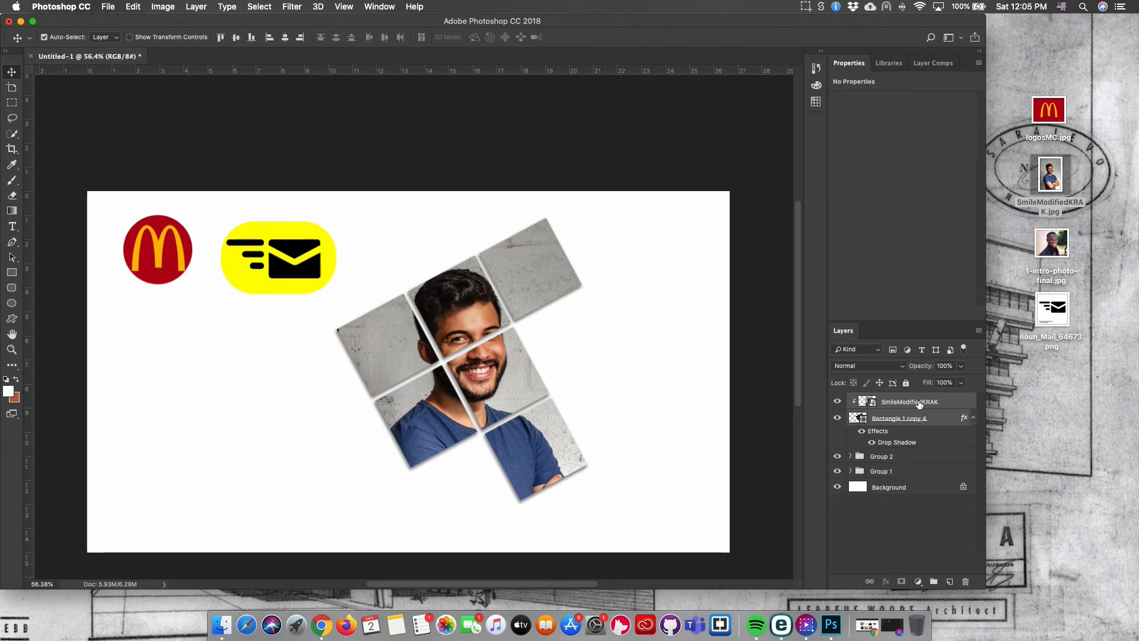
right_click(940, 399)
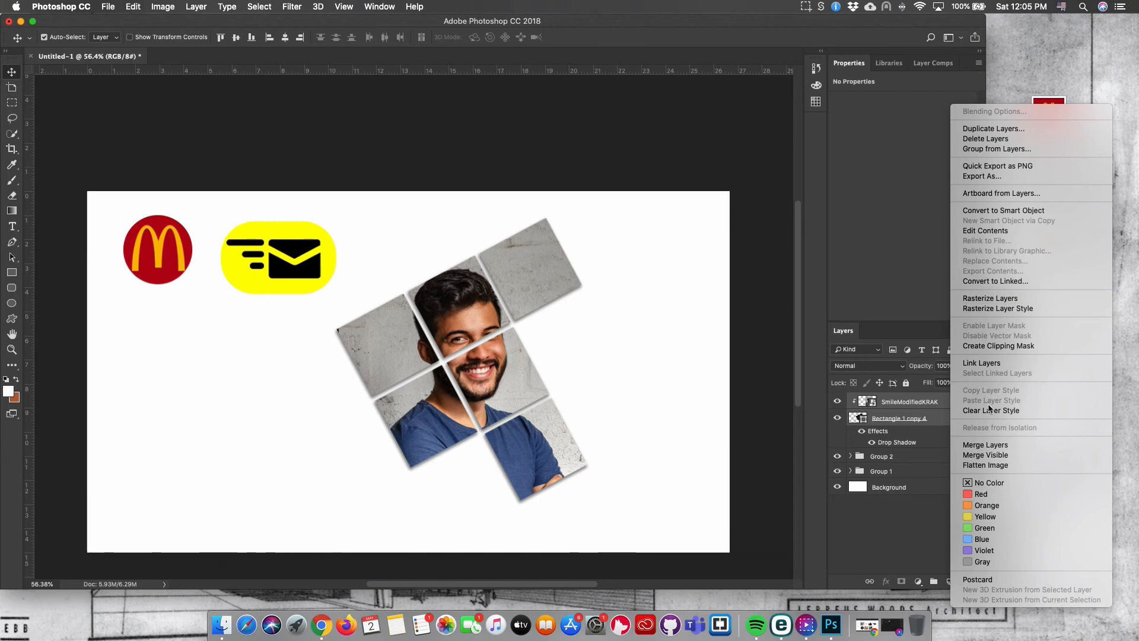
click(995, 149)
click(972, 338)
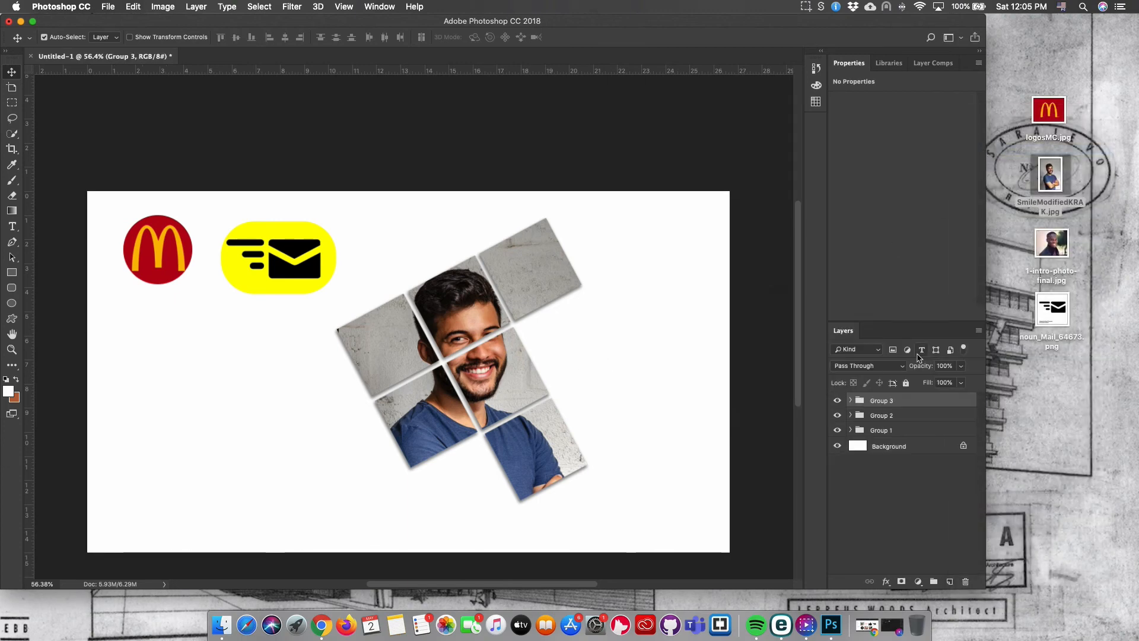
Scale the group to about 77% and move it to the lower left, below the McDonald's logo.
key(ctrl+t)
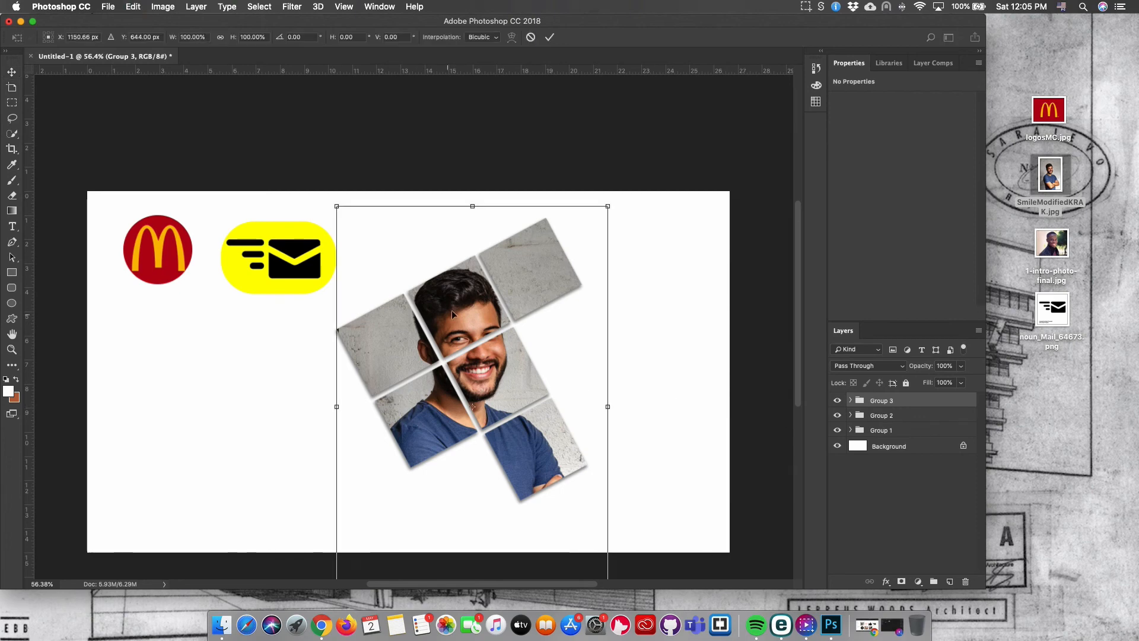
drag(455, 310, 517, 316)
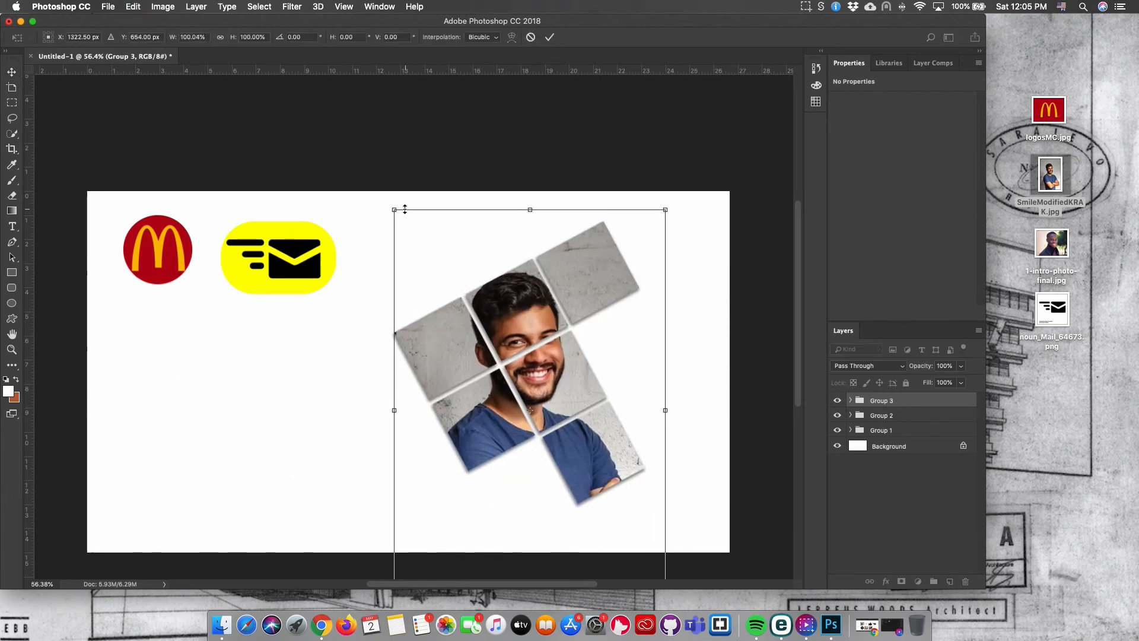
drag(391, 208, 456, 301)
drag(539, 382, 203, 381)
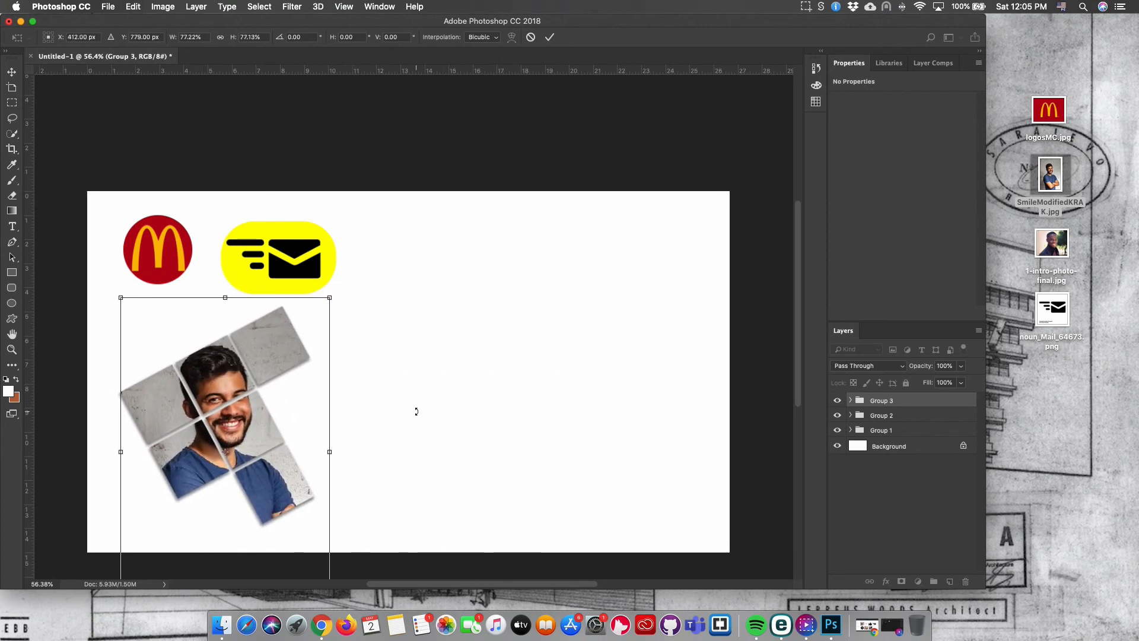
key(Return)
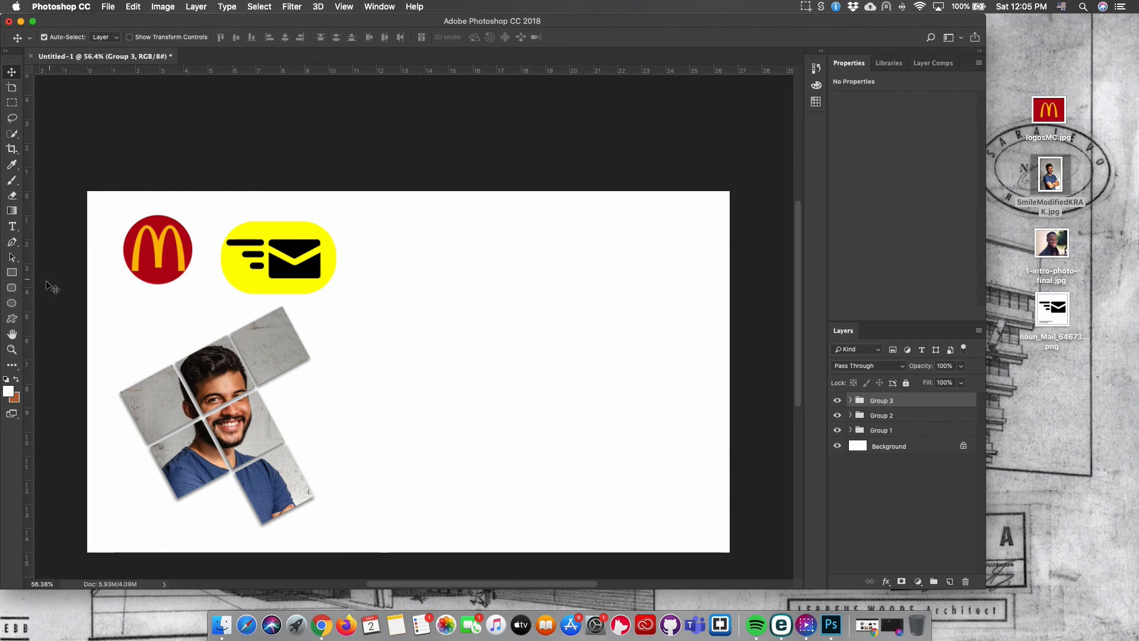
Draw a circle about 514 px wide with the Ellipse tool to the right of the squares group.
click(13, 304)
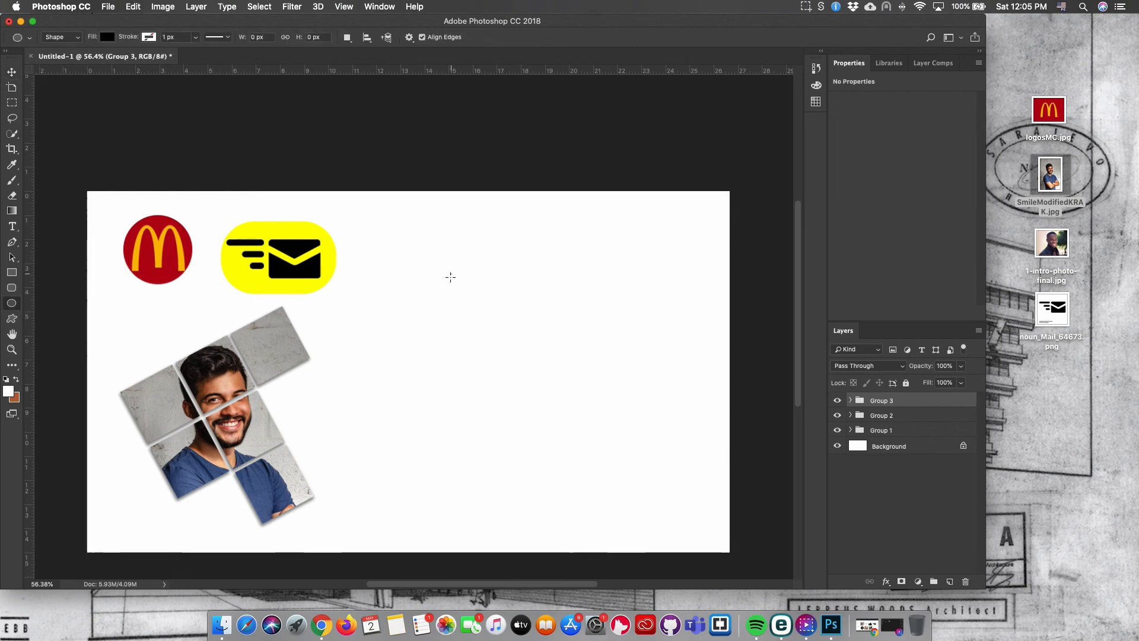
drag(451, 277, 636, 445)
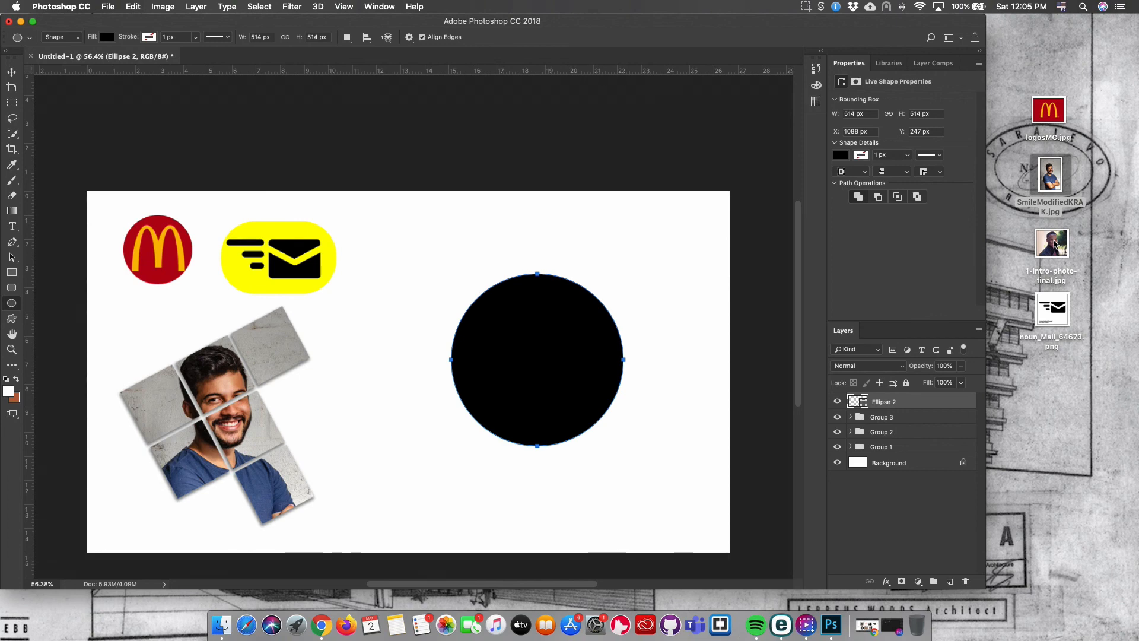
Place 1-intro-photo-final.jpg over the circle, scale it to about 171%, and clip it to the circle layer.
drag(1052, 243, 526, 344)
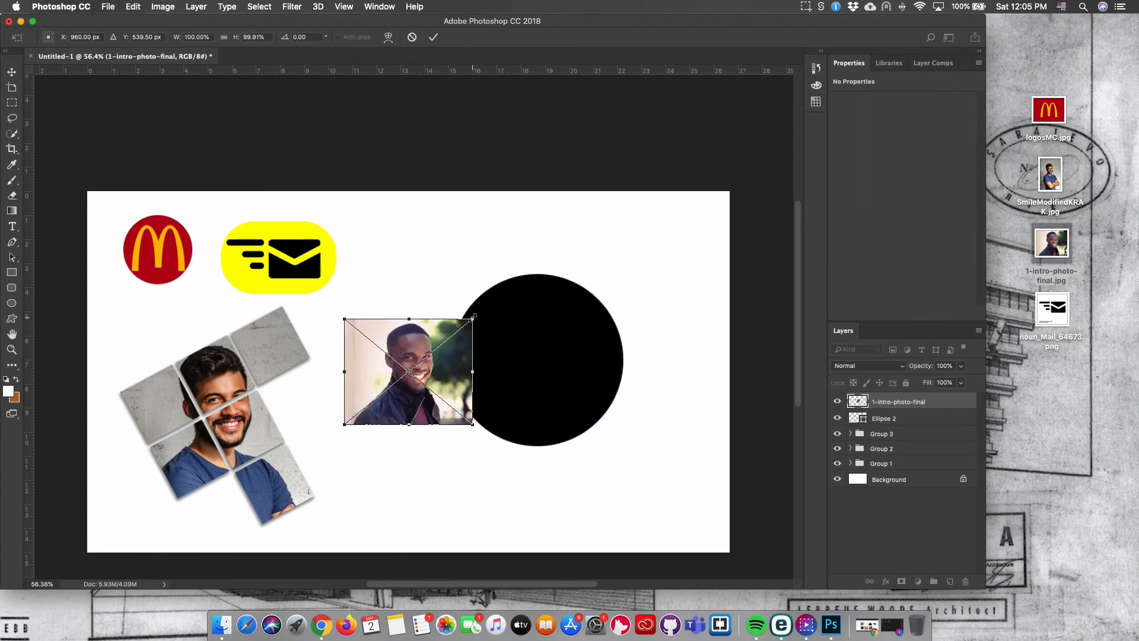
drag(472, 318, 588, 259)
drag(551, 345, 621, 365)
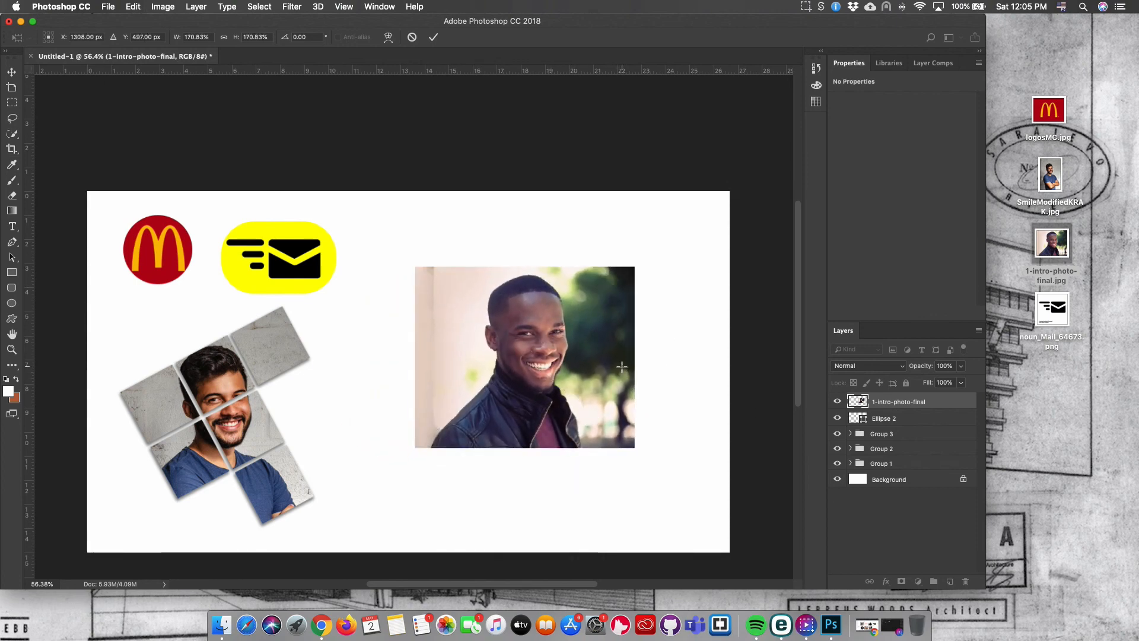
key(Return)
right_click(950, 402)
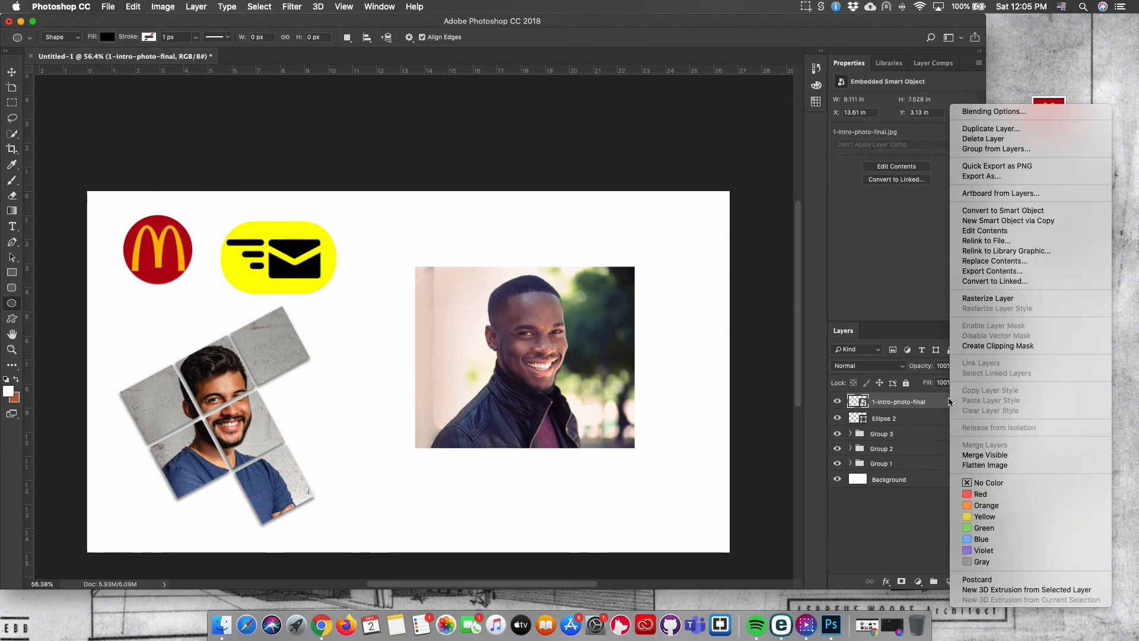
click(980, 347)
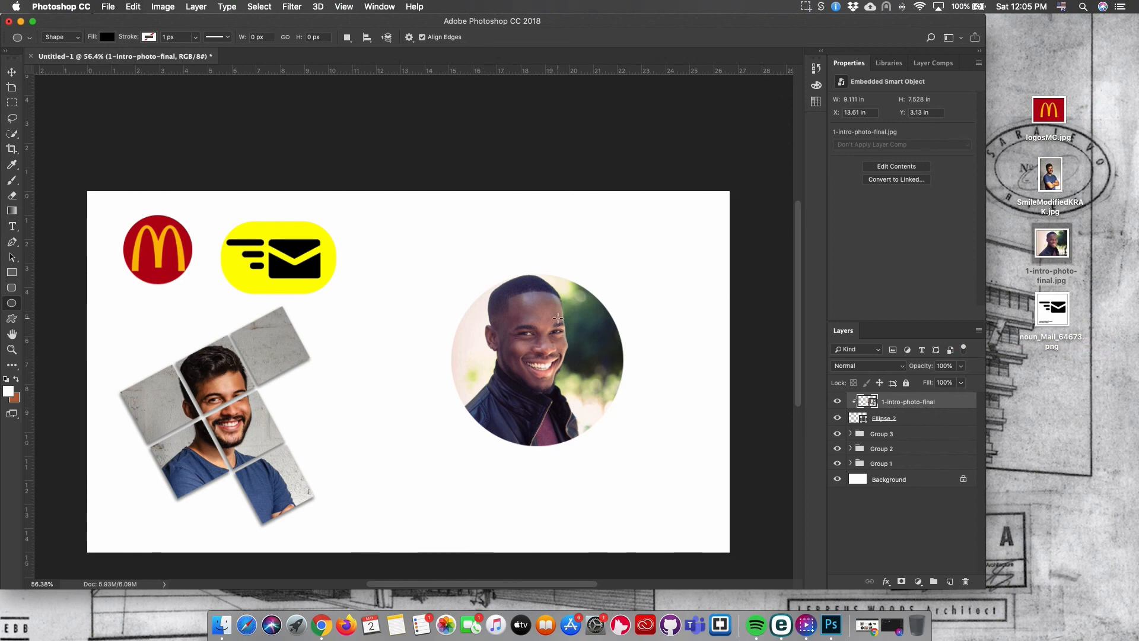
Enlarge the clipped photo slightly and reposition it so the face sits centred within the circle.
key(super+t)
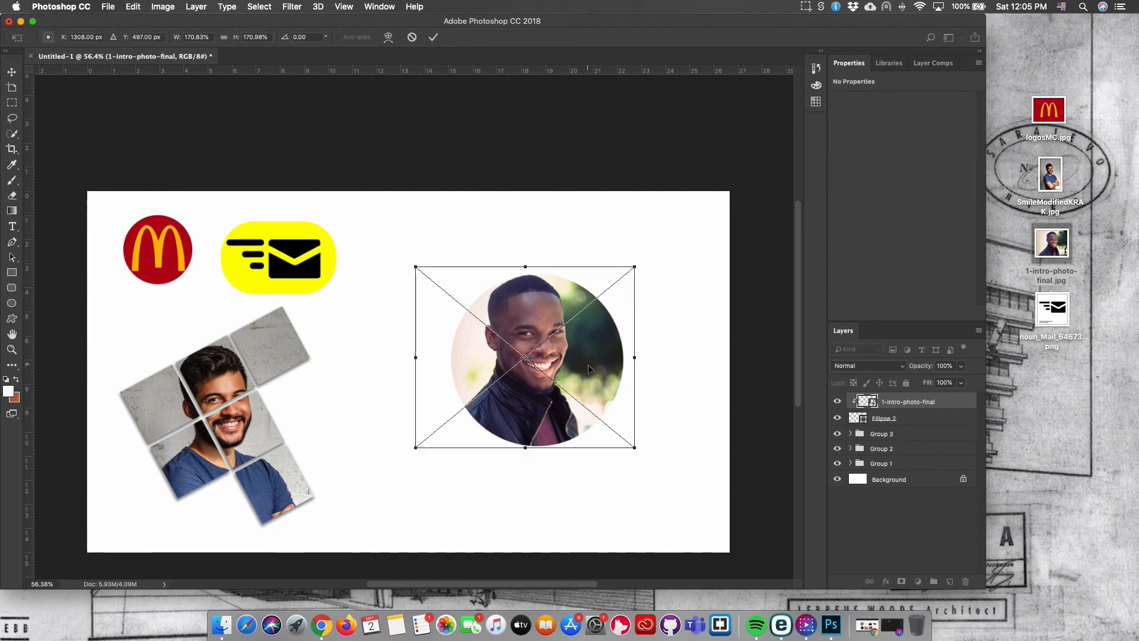
mouse_move(589, 369)
mouse_down()
mouse_move(611, 359)
mouse_move(591, 387)
mouse_up()
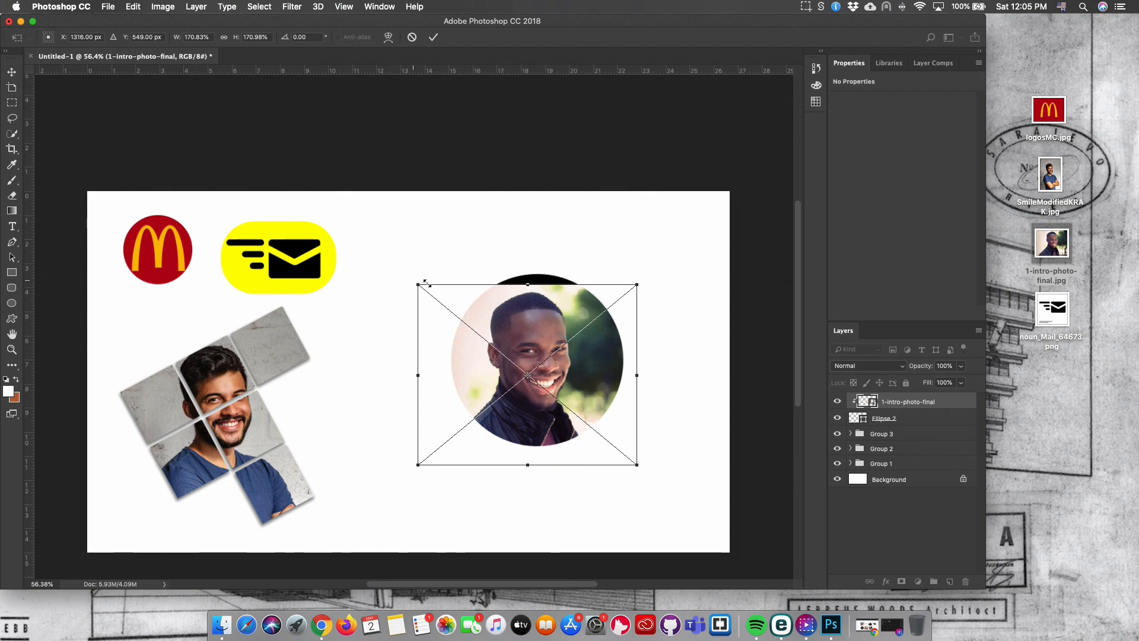
mouse_move(417, 284)
mouse_down()
mouse_move(418, 255)
mouse_move(418, 265)
mouse_up()
drag(566, 365, 573, 364)
key(Return)
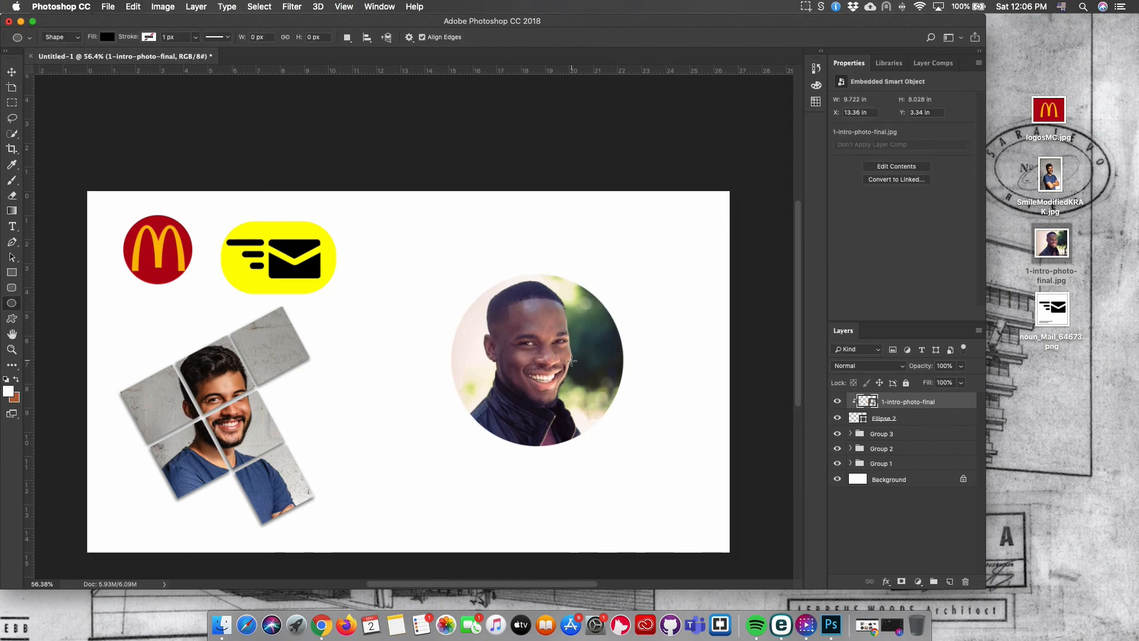